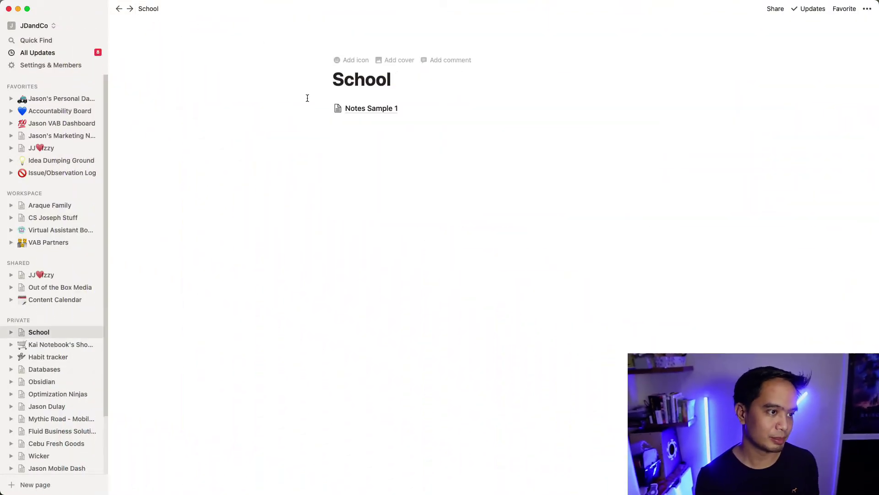
Step: Duplicate the Notes Sample 1 page, open the copy, and return to the School page
{"action": "left_click", "coordinate": [330, 107]}
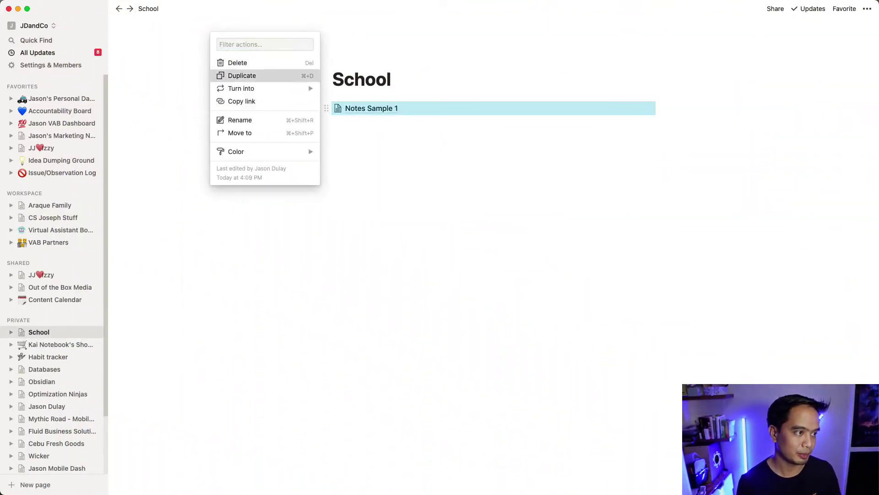
{"action": "left_click", "coordinate": [284, 75]}
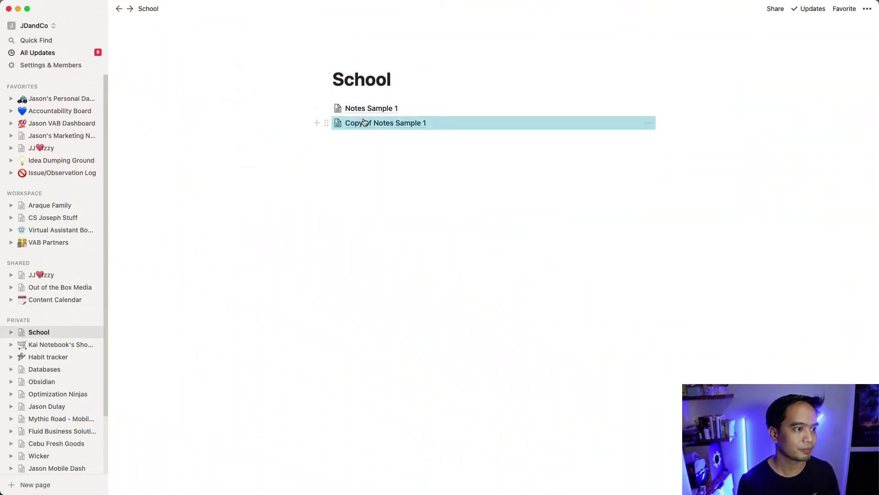
{"action": "left_click", "coordinate": [364, 120]}
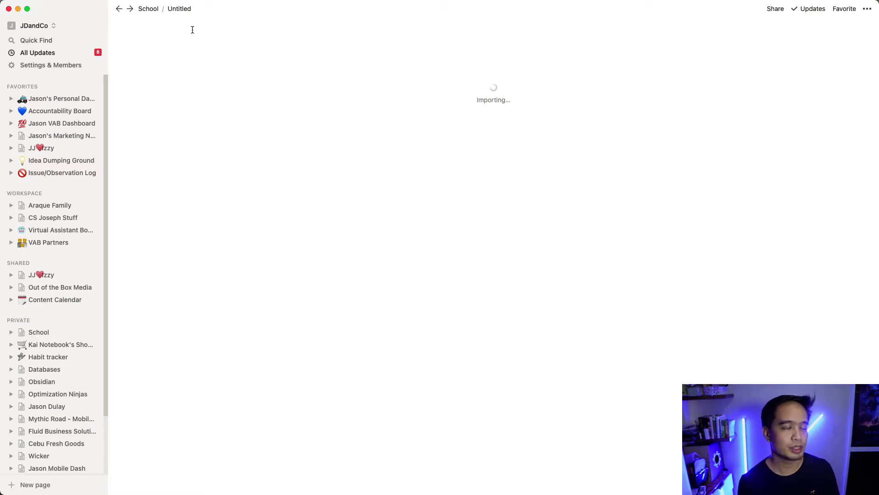
{"action": "left_click", "coordinate": [146, 12]}
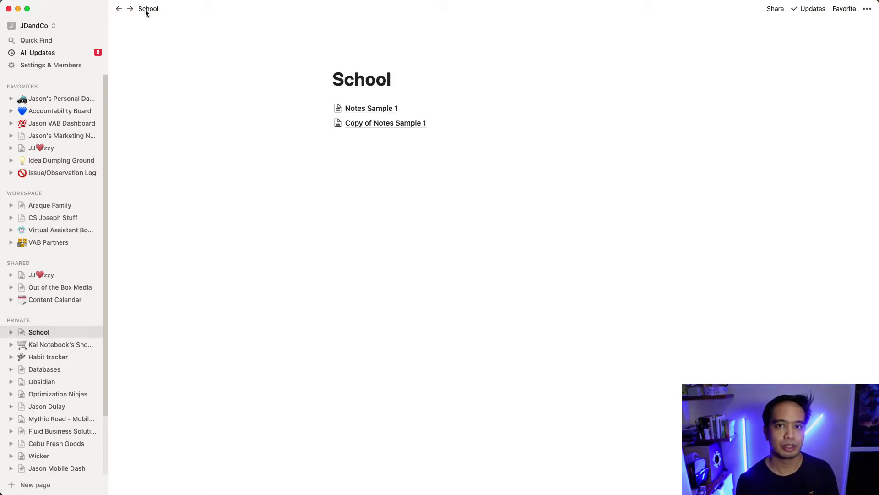
Step: Open Notes Sample 1 and switch its Subjects database from Default view to Gallery view
{"action": "left_click", "coordinate": [357, 114]}
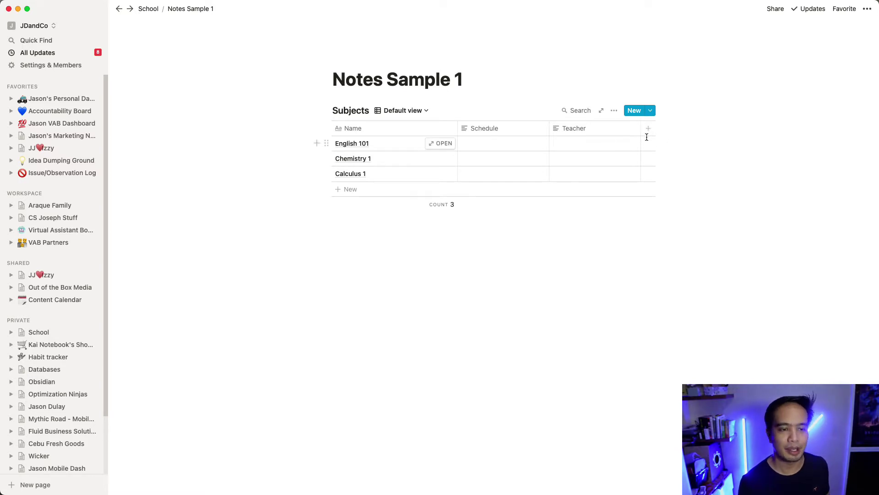
{"action": "left_click", "coordinate": [403, 111]}
{"action": "left_click", "coordinate": [383, 159]}
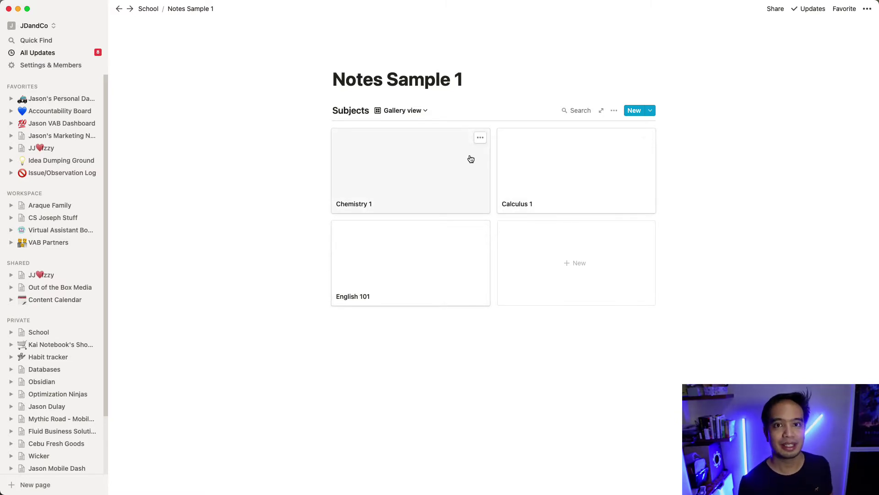
Step: On the English 101 page, insert an inline table titled 'Notes' using /table
{"action": "left_click", "coordinate": [415, 270]}
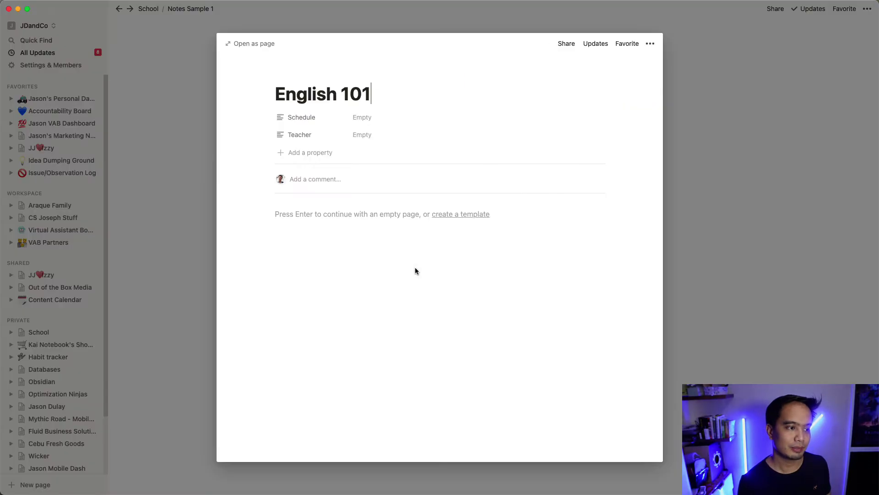
{"action": "left_click", "coordinate": [328, 219]}
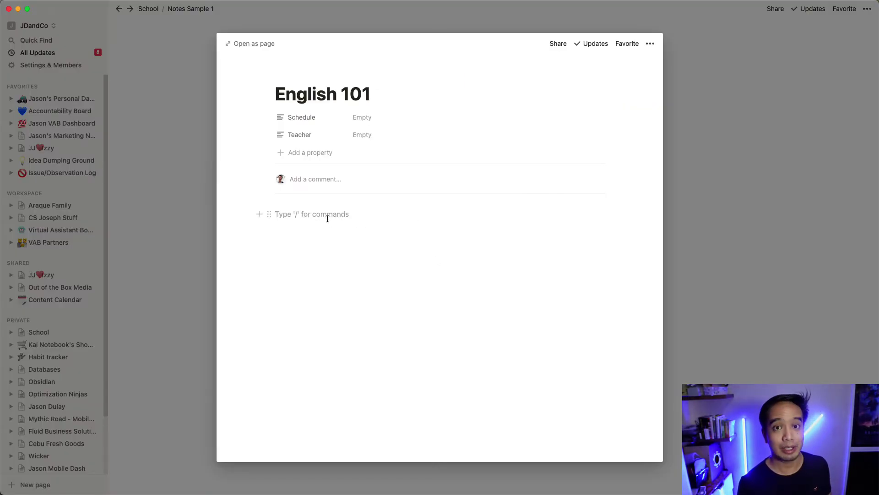
{"action": "type", "text": "/"}
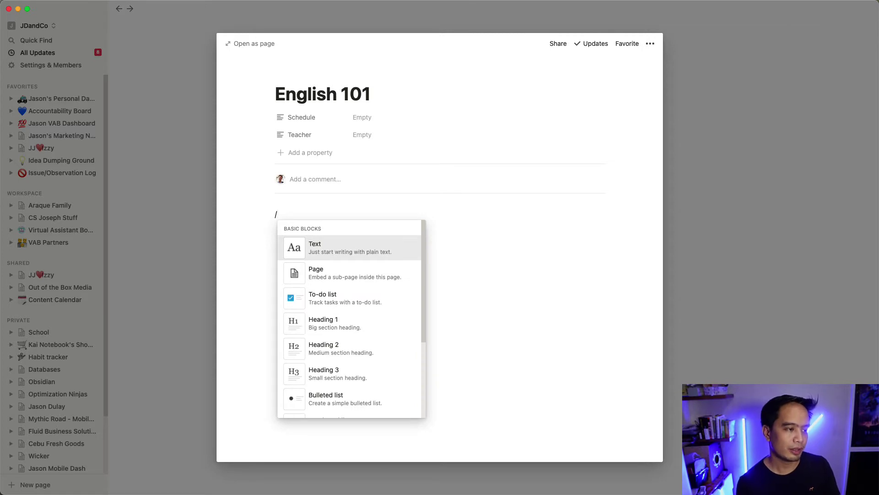
{"action": "type", "text": "table"}
{"action": "left_click", "coordinate": [355, 258]}
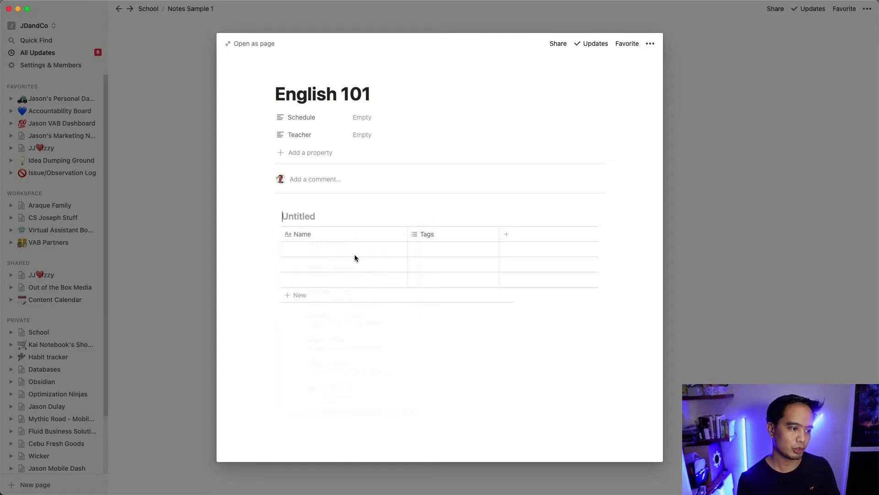
{"action": "type", "text": "NOtes"}
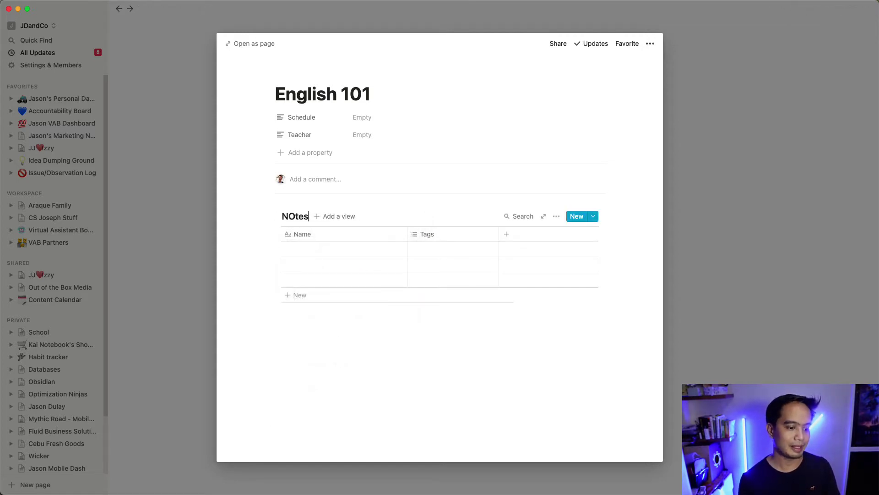
{"action": "key", "text": "BackSpace"}
{"action": "key", "text": "BackSpace"}
{"action": "key", "text": "BackSpace"}
{"action": "key", "text": "BackSpace"}
{"action": "type", "text": "otes"}
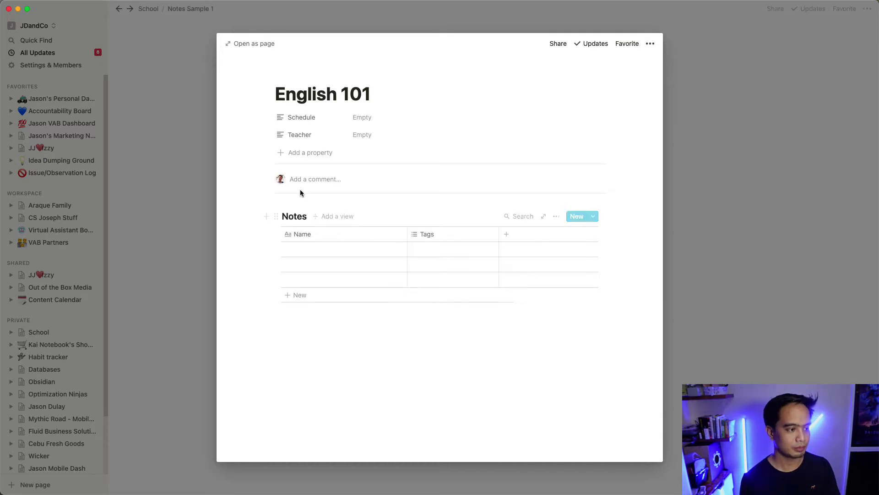
{"action": "key", "text": "Return"}
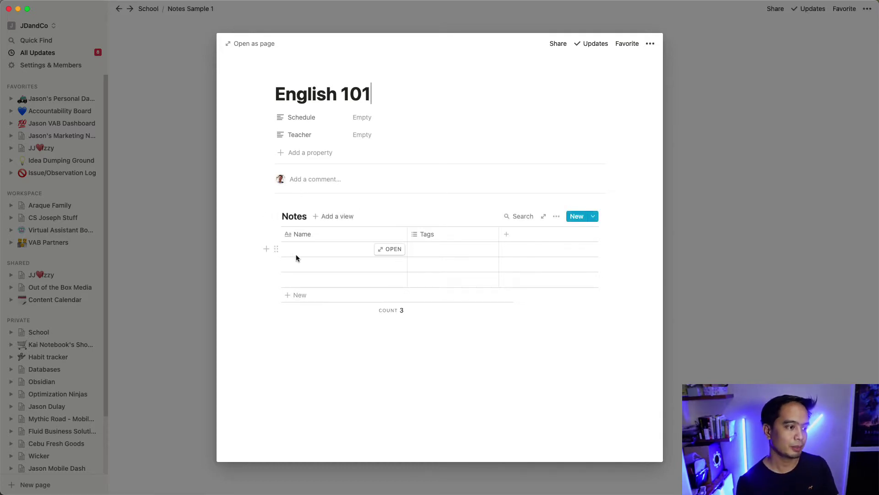
Step: Convert the Tags column into a Date property named 'Date'
{"action": "left_click", "coordinate": [443, 239]}
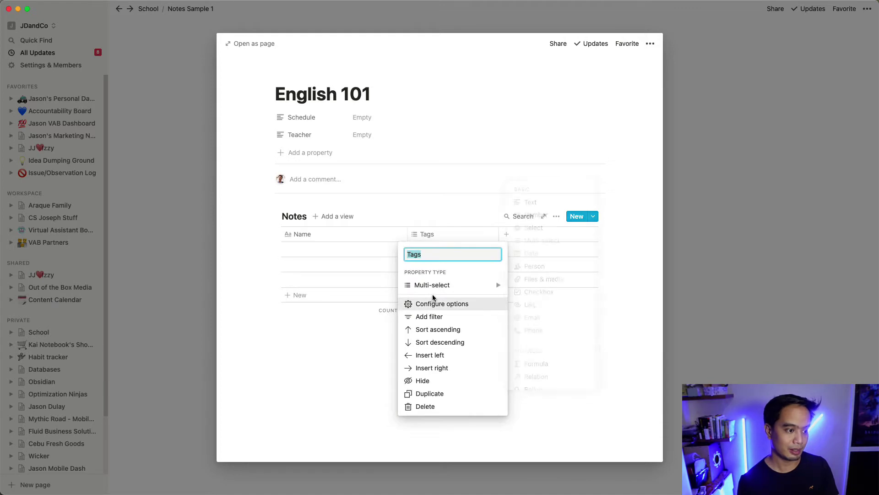
{"action": "left_click", "coordinate": [433, 286]}
{"action": "left_click", "coordinate": [566, 255]}
{"action": "left_click", "coordinate": [443, 229]}
{"action": "type", "text": "Date"}
{"action": "key", "text": "Return"}
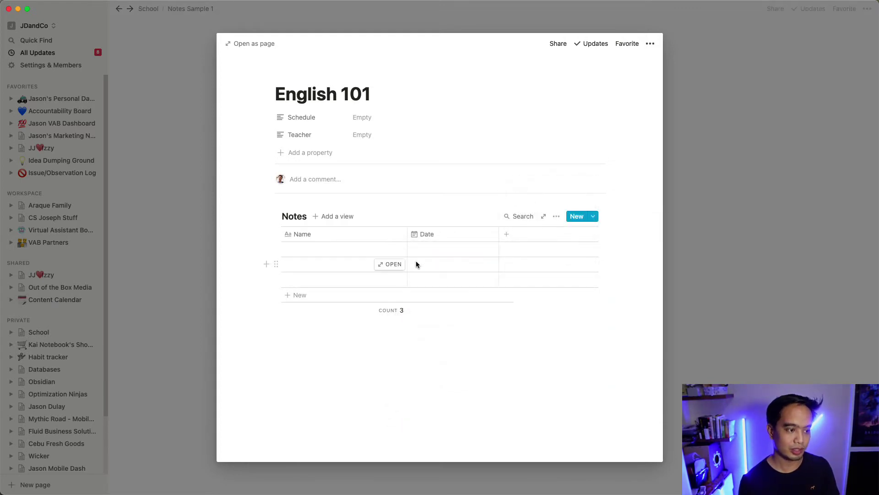
Step: Add a 'Lecture 1' row dated September 8, 2021 and open its page
{"action": "left_click", "coordinate": [336, 249]}
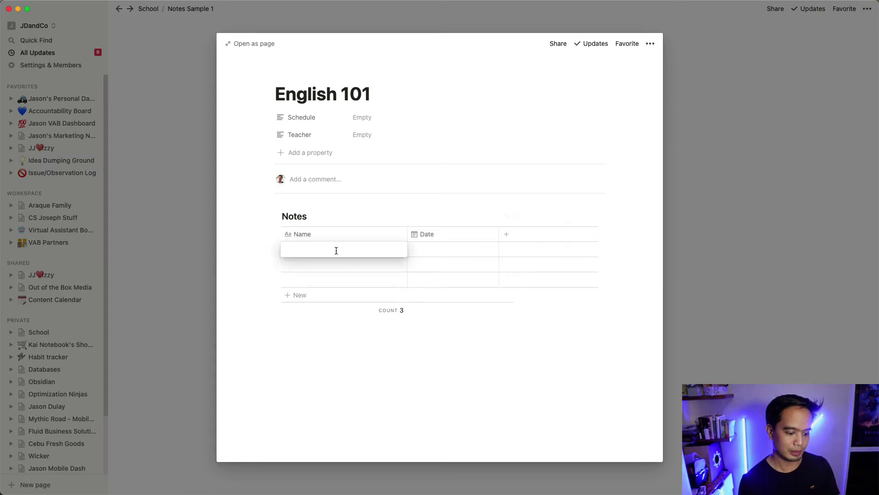
{"action": "type", "text": "Lecture 1"}
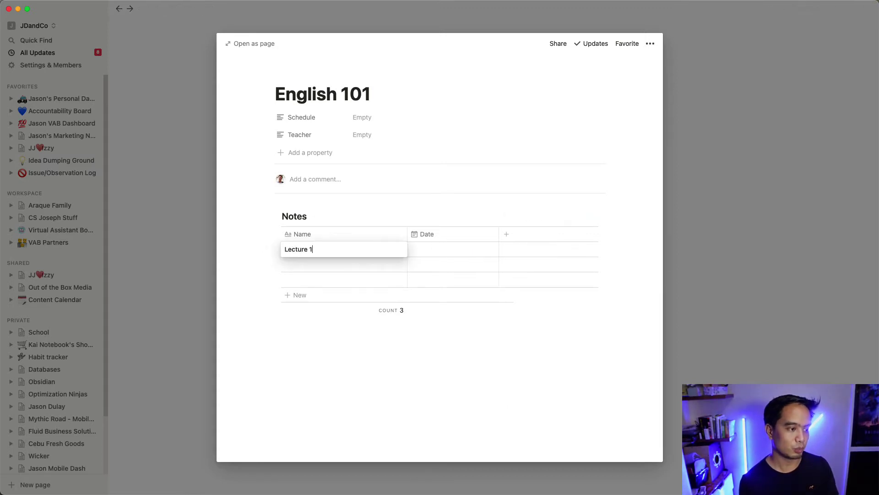
{"action": "key", "text": "Escape"}
{"action": "left_click", "coordinate": [449, 232]}
{"action": "key", "text": "Escape"}
{"action": "left_click", "coordinate": [445, 248]}
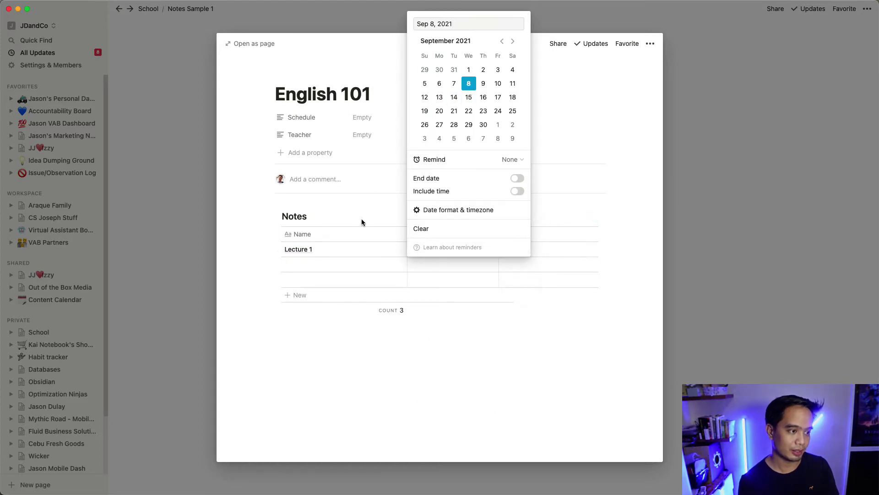
{"action": "key", "text": "Escape"}
{"action": "left_click", "coordinate": [391, 249]}
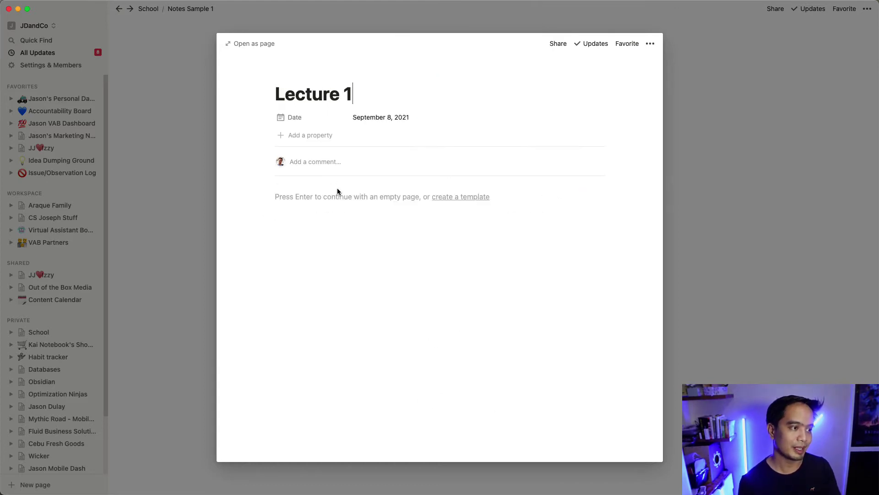
{"action": "key", "text": "Return"}
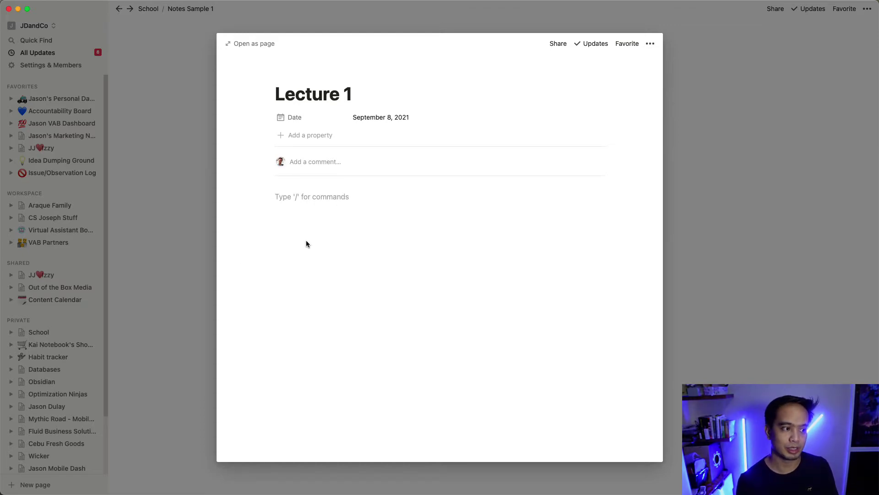
Step: In PowerPoint, look through the first three slides of the deck
{"action": "key", "text": "super+Tab"}
{"action": "key", "text": "super+Tab"}
{"action": "key", "text": "super+Tab"}
{"action": "key", "text": "super+Tab"}
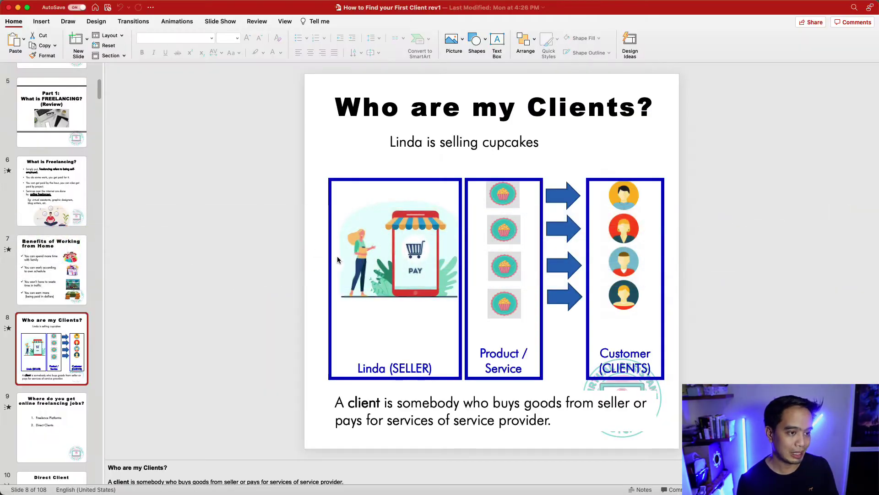
{"action": "scroll", "coordinate": [91, 183], "scroll_direction": "up", "scroll_amount": 10}
{"action": "left_click", "coordinate": [66, 124]}
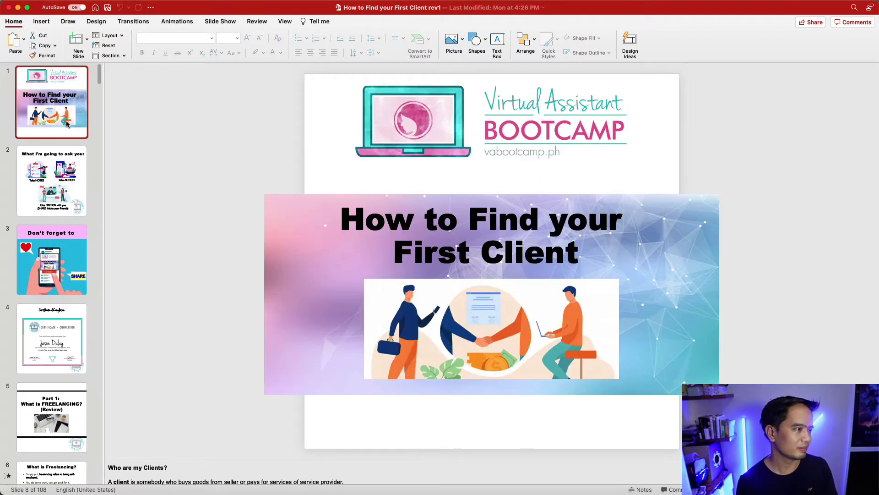
{"action": "left_click", "coordinate": [63, 160]}
{"action": "left_click", "coordinate": [46, 271]}
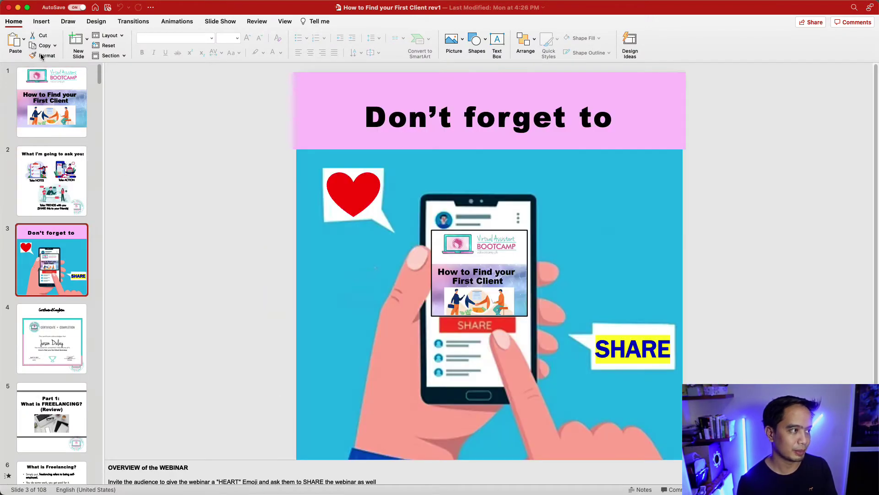
Step: Export the How to Find your First Client rev1 deck in PDF format
{"action": "left_click", "coordinate": [75, 7]}
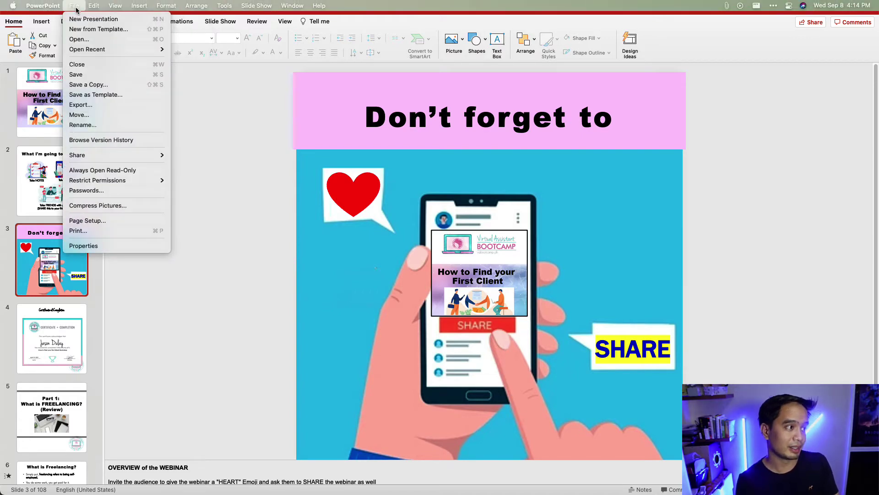
{"action": "mouse_move", "coordinate": [93, 160]}
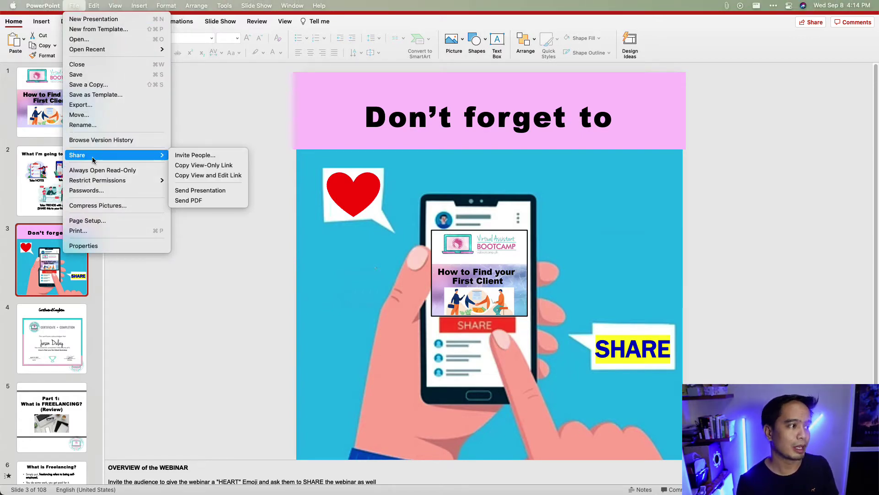
{"action": "left_click", "coordinate": [110, 85]}
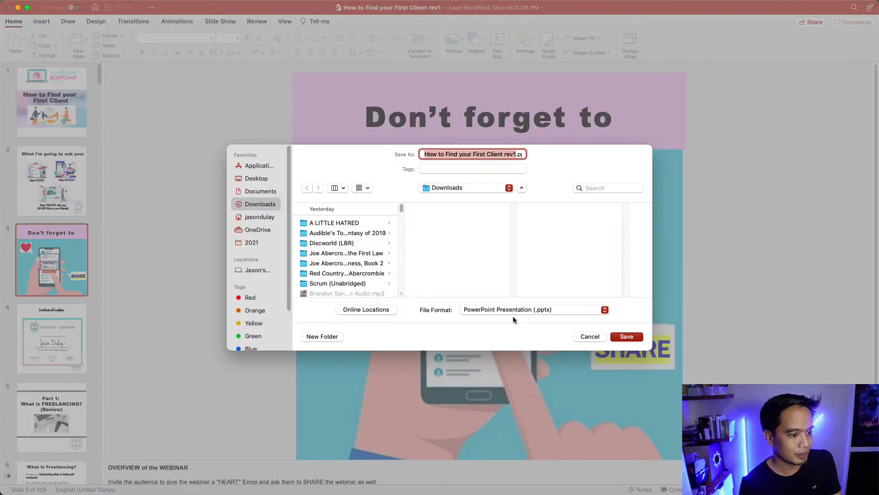
{"action": "left_click", "coordinate": [513, 312]}
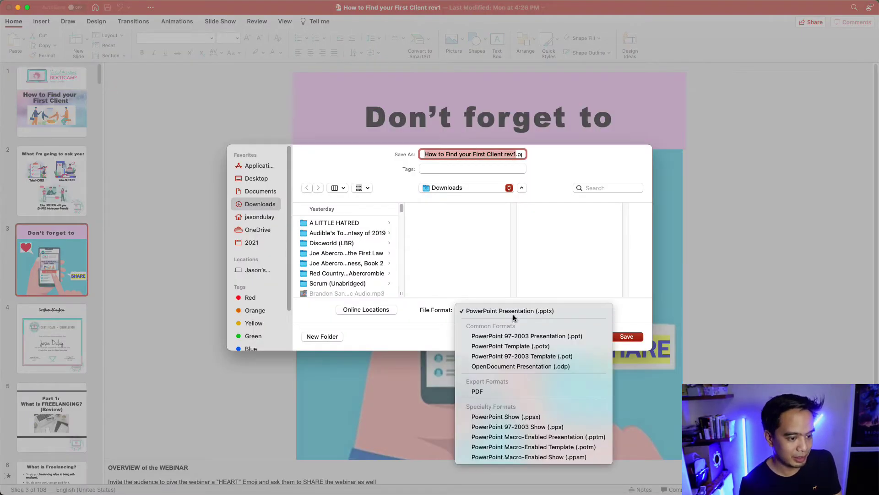
{"action": "left_click", "coordinate": [548, 392]}
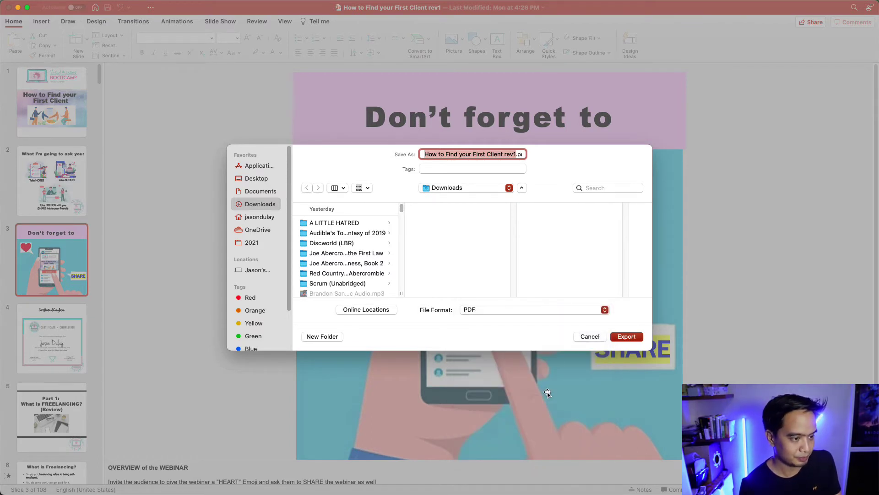
{"action": "left_click", "coordinate": [623, 335]}
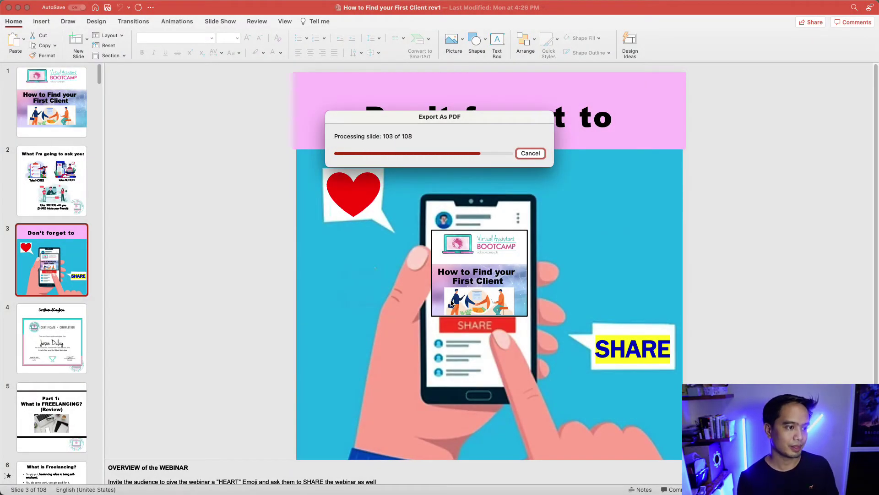
{"action": "key", "text": "super+Tab"}
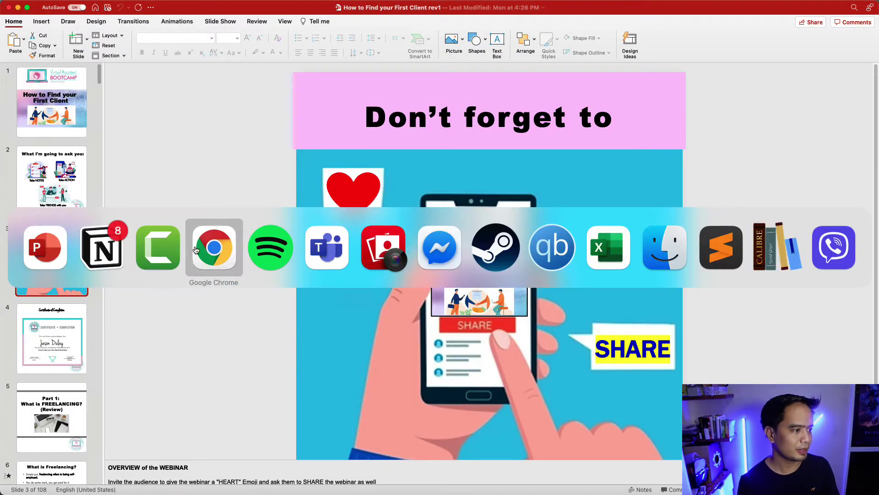
Step: Upload How to Find your First Client rev1.pdf into an /embed block on Lecture 1, leaving an empty line below
{"action": "key", "text": "super+shift+Tab"}
{"action": "key", "text": "super+shift+Tab"}
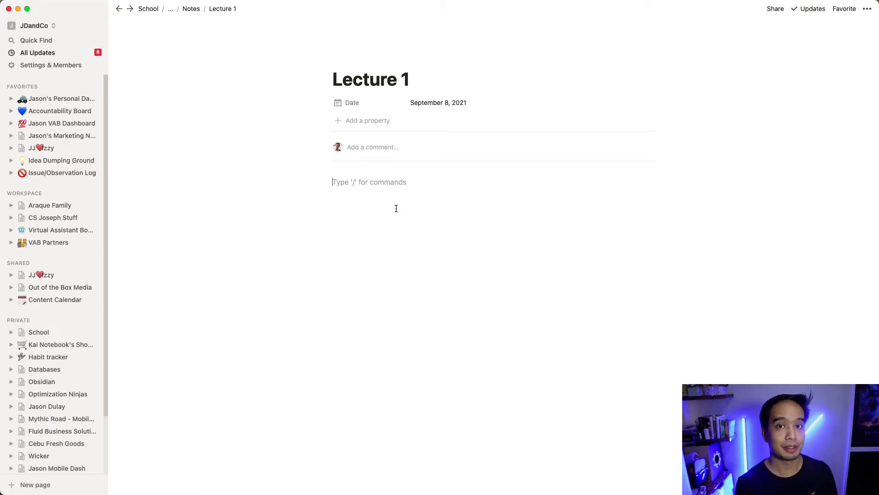
{"action": "type", "text": "/emb"}
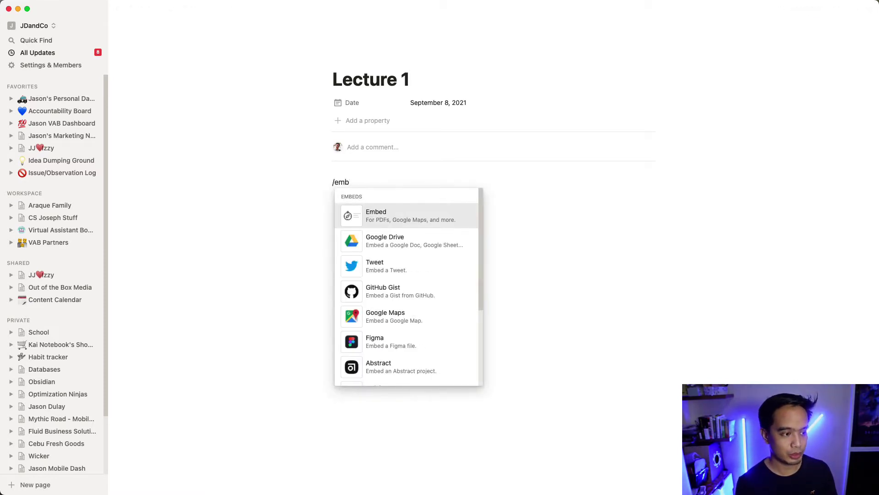
{"action": "type", "text": "ed"}
{"action": "key", "text": "Return"}
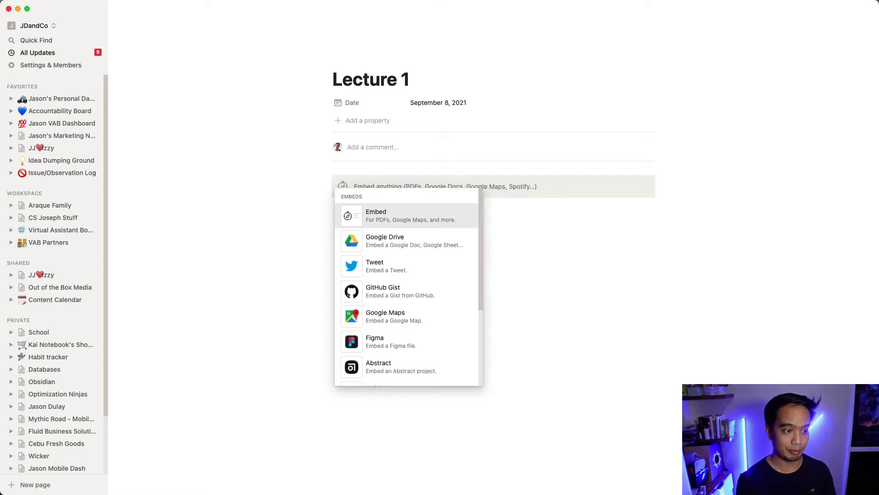
{"action": "left_click", "coordinate": [479, 210]}
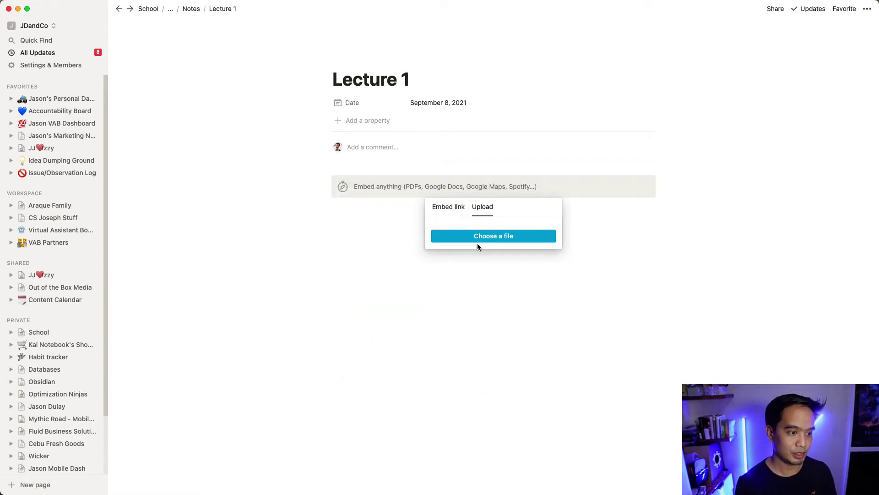
{"action": "left_click", "coordinate": [478, 243]}
{"action": "left_click", "coordinate": [369, 185]}
{"action": "left_click", "coordinate": [597, 344]}
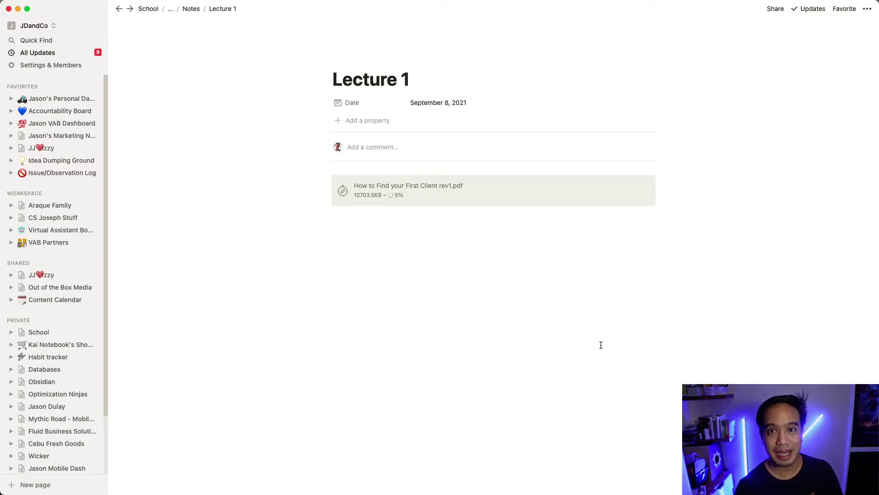
{"action": "left_click", "coordinate": [524, 320]}
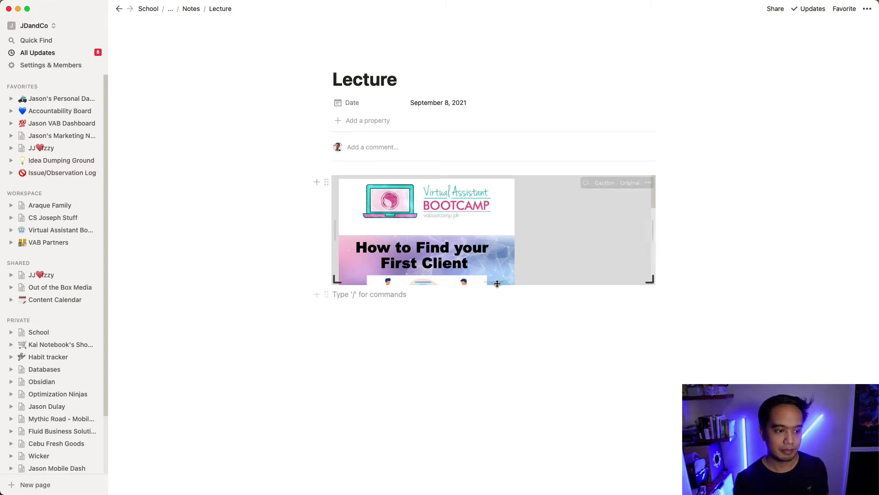
Step: Write 'Slide 1:' and drag it into a column beside the embedded PDF
{"action": "mouse_move", "coordinate": [312, 297]}
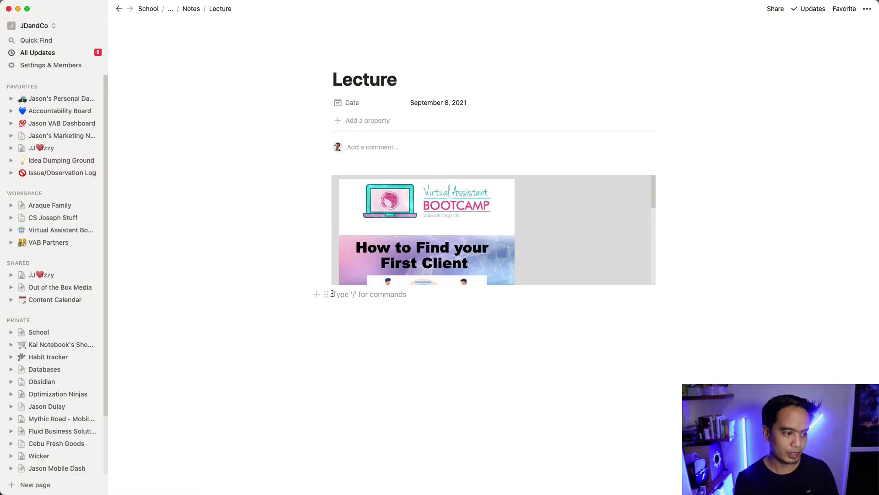
{"action": "type", "text": "N"}
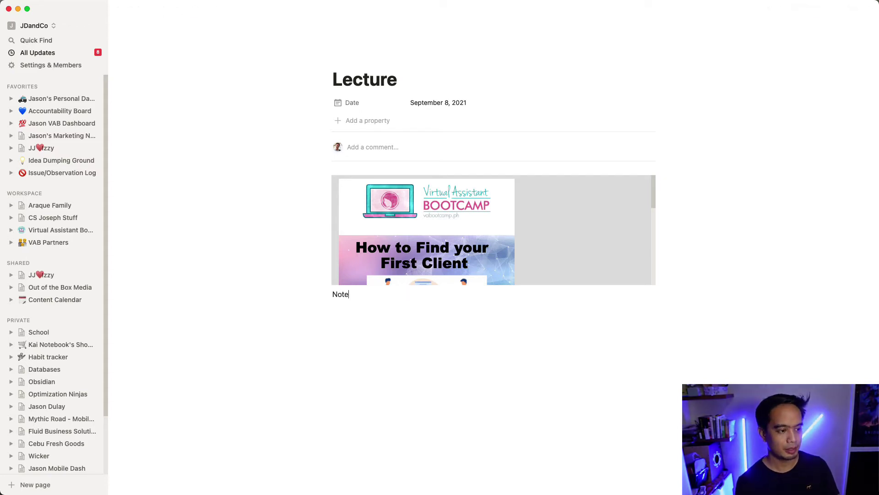
{"action": "key", "text": "BackSpace"}
{"action": "type", "text": "Slide 1:"}
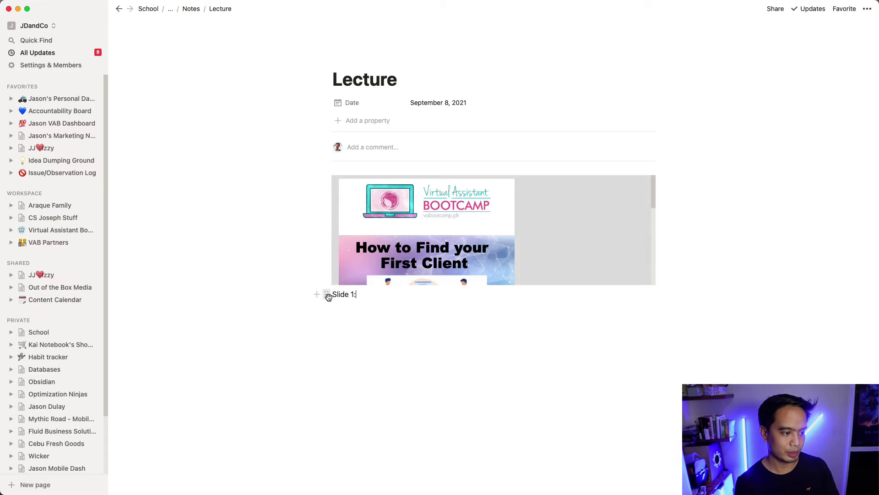
{"action": "left_click_drag", "start_coordinate": [326, 295], "coordinate": [660, 232]}
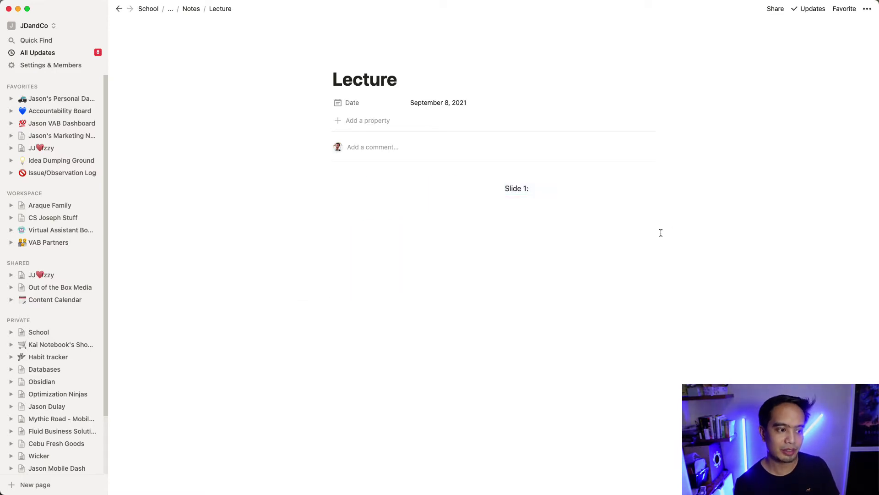
{"action": "left_click", "coordinate": [571, 196]}
{"action": "key", "text": "BackSpace"}
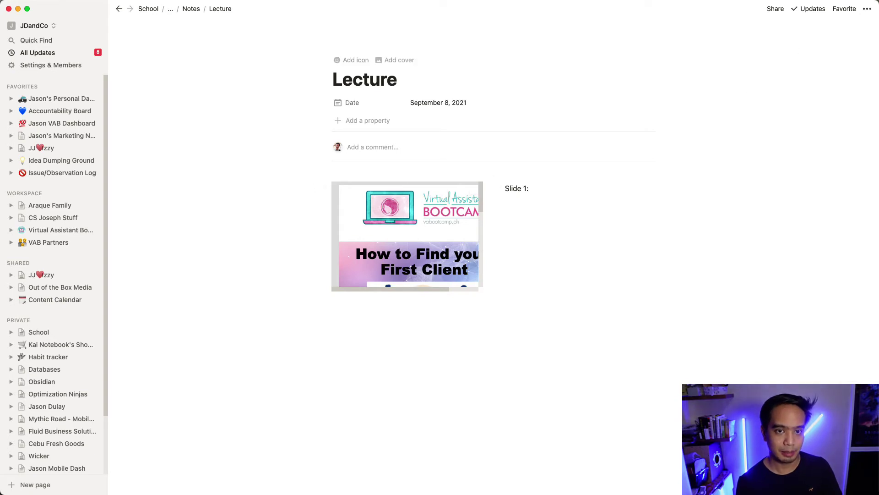
Step: Turn on Full width for the lecture page
{"action": "left_click", "coordinate": [868, 9]}
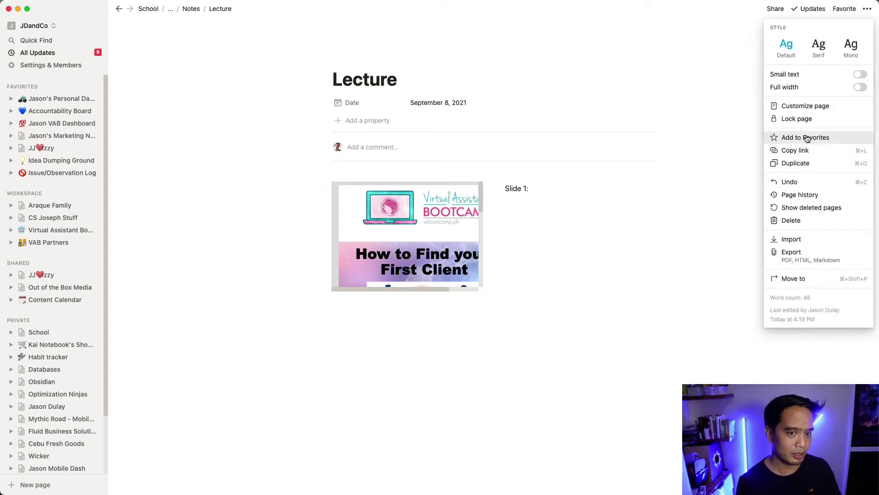
{"action": "left_click", "coordinate": [860, 87]}
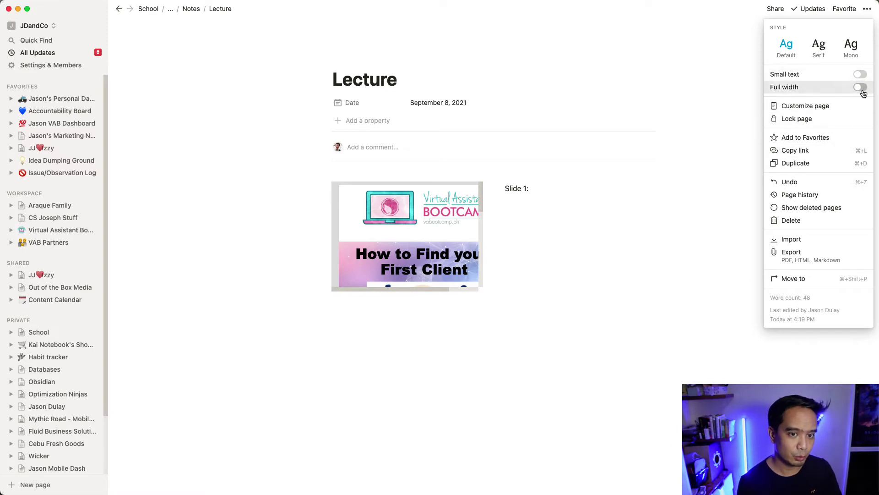
{"action": "left_click", "coordinate": [627, 187]}
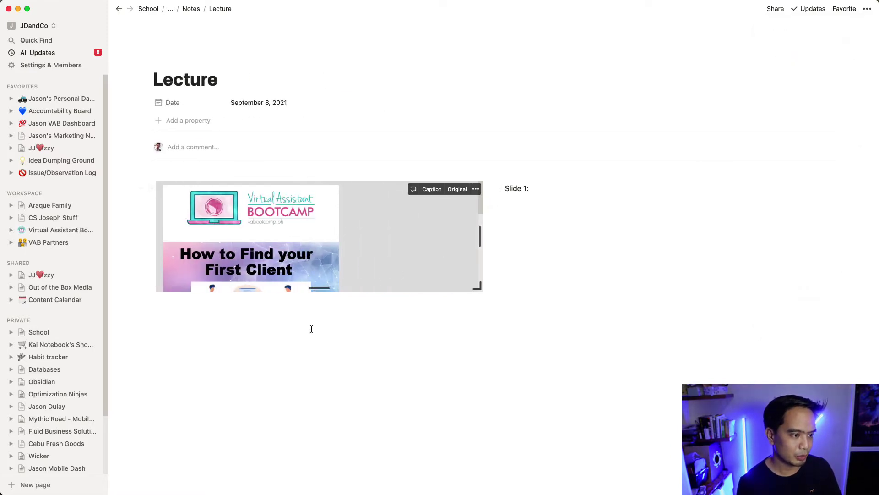
Step: Narrow the slides column, browse the slides, and add 'Slide 2:' and 'Slide 3:' lines
{"action": "left_click_drag", "start_coordinate": [495, 240], "coordinate": [412, 241]}
{"action": "left_click", "coordinate": [449, 244]}
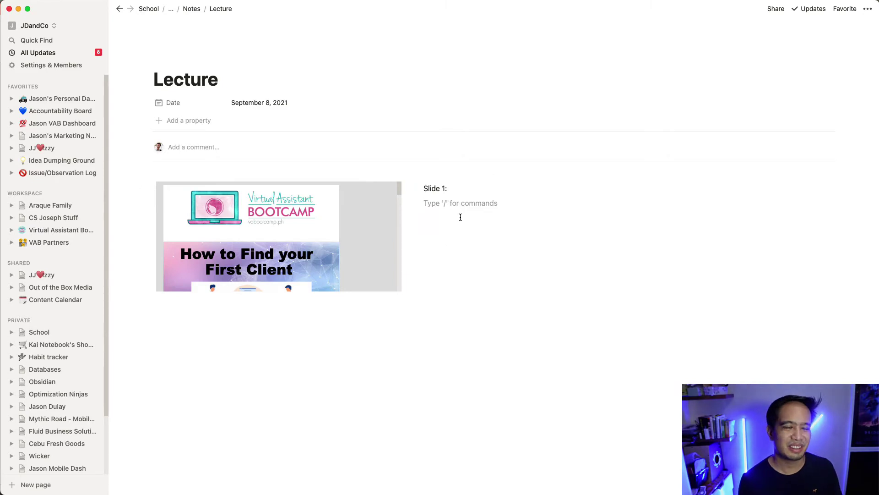
{"action": "scroll", "coordinate": [359, 260], "scroll_direction": "down", "scroll_amount": 5}
{"action": "left_click", "coordinate": [388, 289]}
{"action": "scroll", "coordinate": [297, 274], "scroll_direction": "down", "scroll_amount": 5}
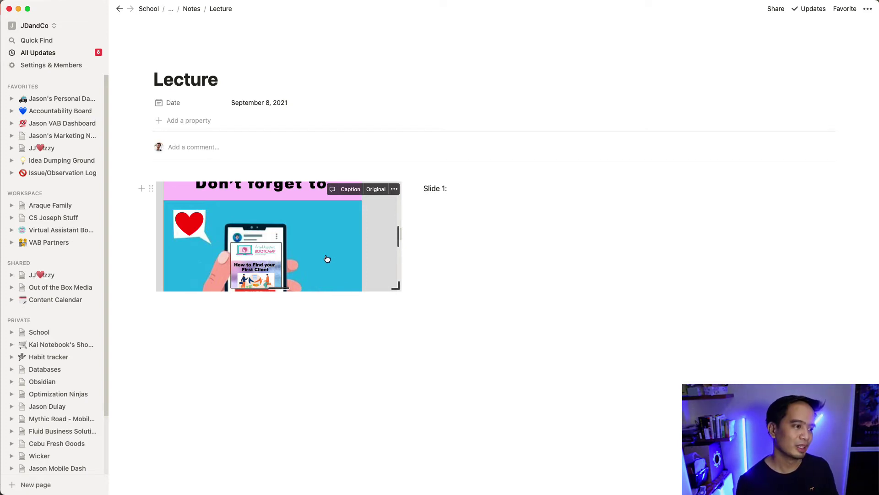
{"action": "scroll", "coordinate": [310, 262], "scroll_direction": "down", "scroll_amount": 10}
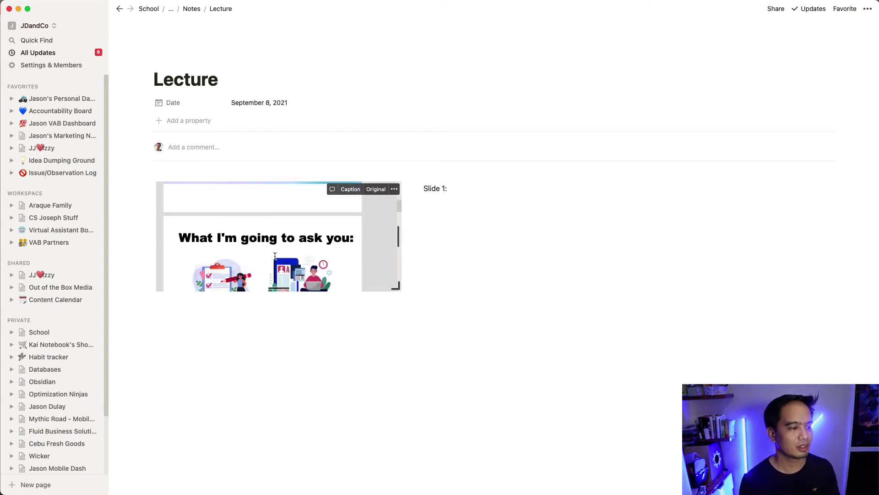
{"action": "scroll", "coordinate": [275, 255], "scroll_direction": "down", "scroll_amount": 3}
{"action": "left_click", "coordinate": [504, 207]}
{"action": "type", "text": "Slide 3:"}
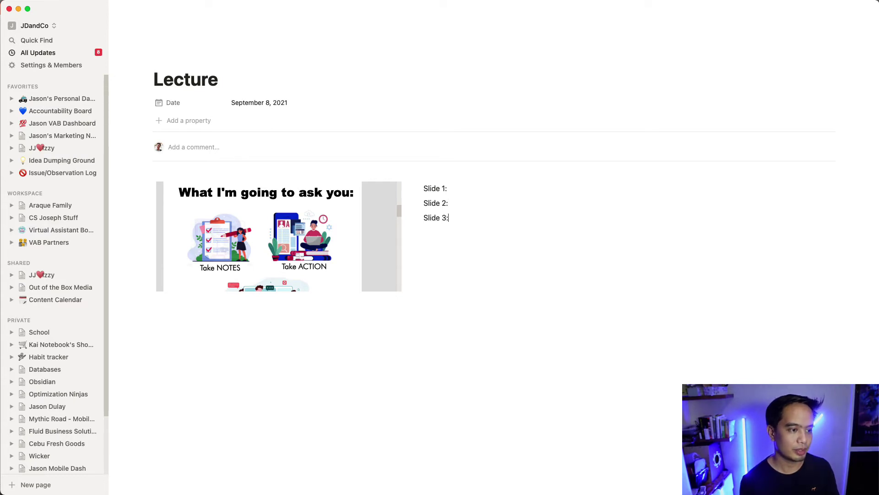
Step: Type sample notes 'dfsdfsd' and 'sdfsd' on separate lines under Slide 1:
{"action": "left_click", "coordinate": [521, 189]}
{"action": "type", "text": "dfsdfsd"}
{"action": "key", "text": "Return"}
{"action": "type", "text": "sdfsdf"}
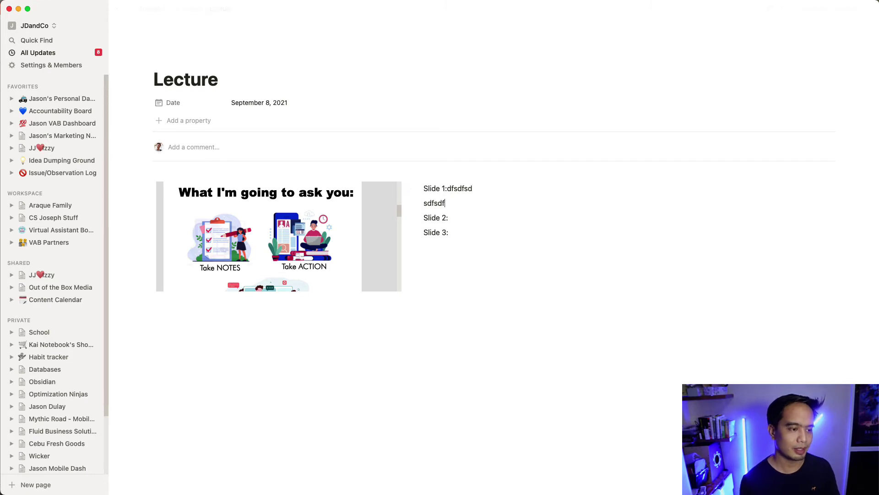
{"action": "key", "text": "Return"}
{"action": "left_click", "coordinate": [447, 188]}
{"action": "key", "text": "Return"}
{"action": "key", "text": "Up"}
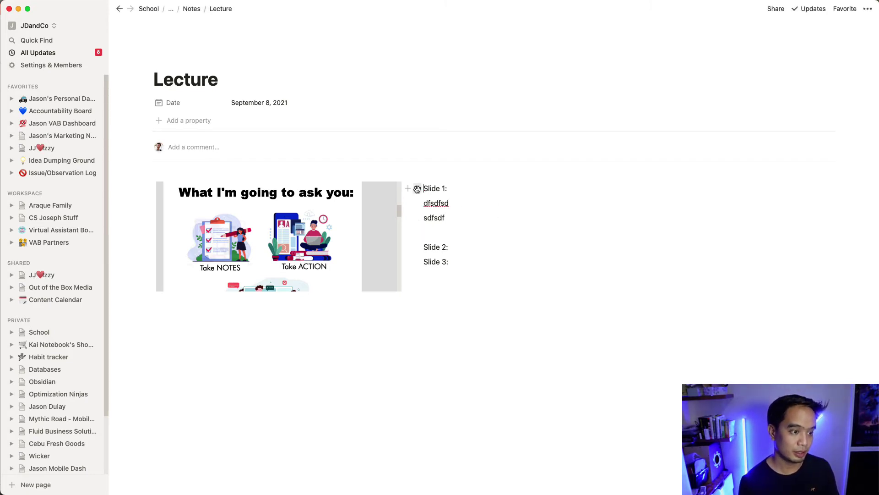
Step: Turn Slide 1: into a toggle list and move both sample notes inside it
{"action": "left_click", "coordinate": [417, 188]}
{"action": "type", "text": "toggl"}
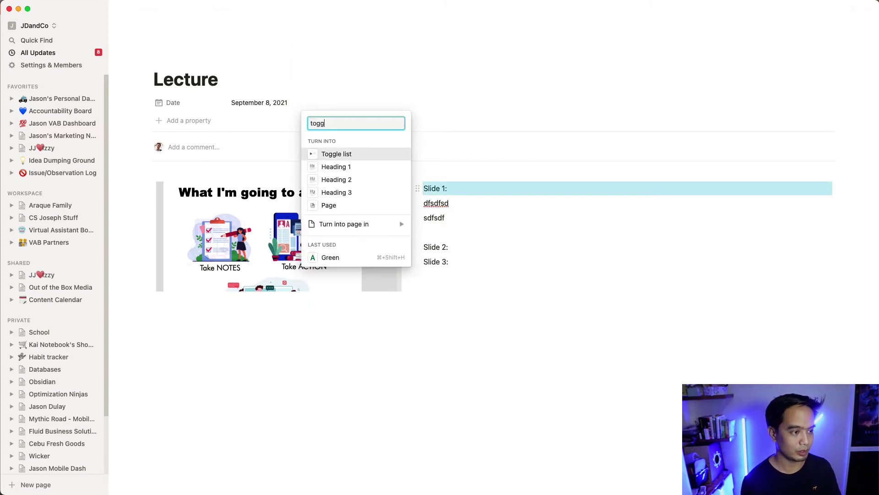
{"action": "left_click", "coordinate": [394, 158]}
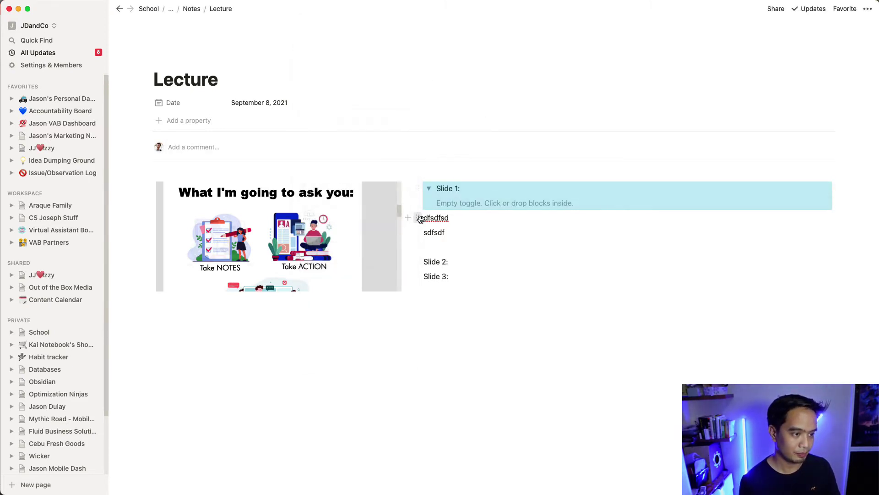
{"action": "left_click_drag", "start_coordinate": [418, 221], "coordinate": [468, 198]}
{"action": "left_click", "coordinate": [428, 188]}
{"action": "left_click", "coordinate": [429, 189]}
{"action": "left_click", "coordinate": [429, 188]}
{"action": "left_click_drag", "start_coordinate": [416, 202], "coordinate": [460, 191]}
{"action": "key", "text": "BackSpace"}
Step: Turn Slide 2: into a toggle list and leave both toggles collapsed
{"action": "left_click", "coordinate": [422, 205]}
{"action": "type", "text": "toggl"}
{"action": "key", "text": "Return"}
{"action": "left_click", "coordinate": [461, 217]}
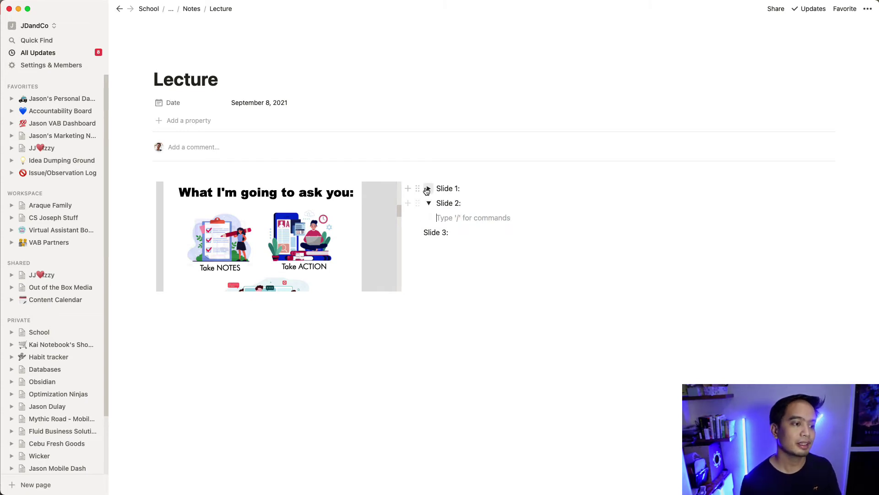
{"action": "left_click", "coordinate": [428, 188]}
{"action": "left_click", "coordinate": [428, 188]}
{"action": "left_click", "coordinate": [428, 204]}
{"action": "left_click", "coordinate": [428, 204]}
{"action": "left_click", "coordinate": [428, 204]}
{"action": "scroll", "coordinate": [330, 252], "scroll_direction": "down", "scroll_amount": 10}
{"action": "scroll", "coordinate": [322, 248], "scroll_direction": "up", "scroll_amount": 5}
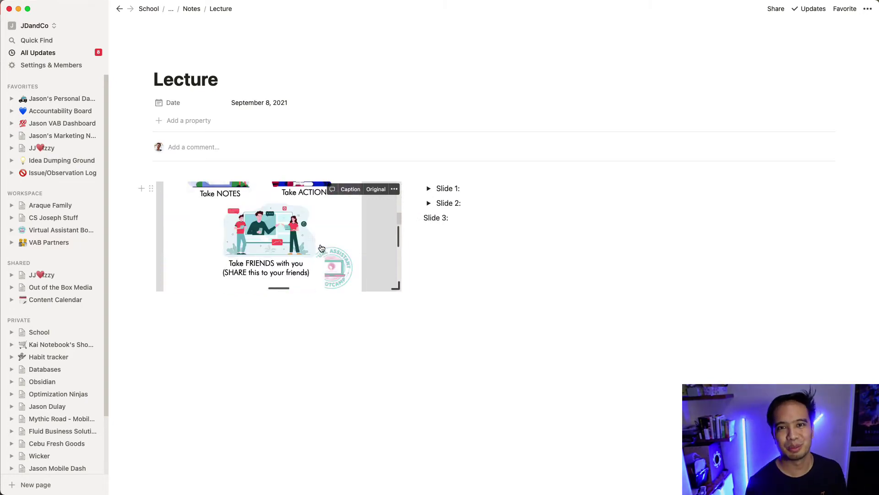
Step: Navigate back up to the School page and open Copy of Notes Sample 1
{"action": "left_click", "coordinate": [192, 9]}
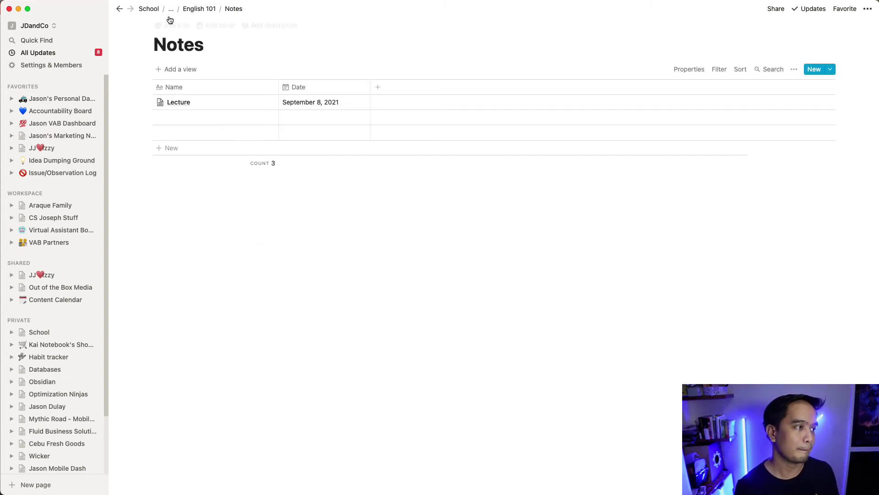
{"action": "left_click", "coordinate": [189, 11]}
{"action": "left_click", "coordinate": [189, 11]}
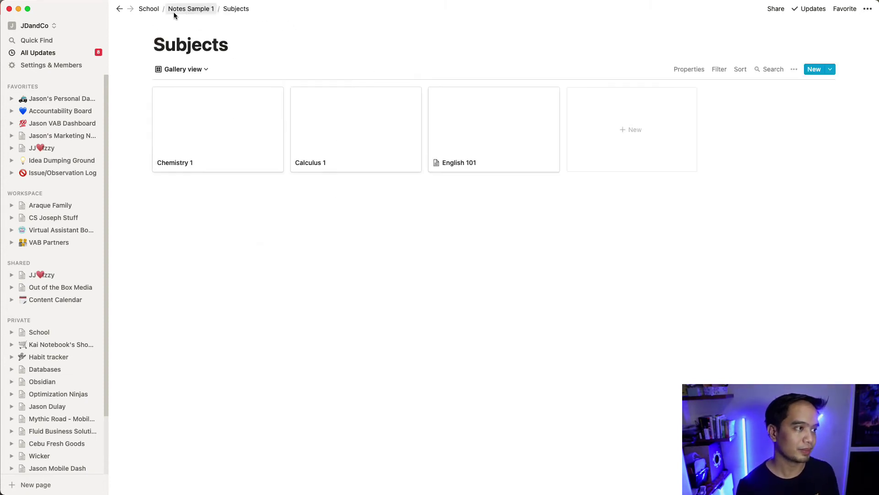
{"action": "left_click", "coordinate": [153, 9]}
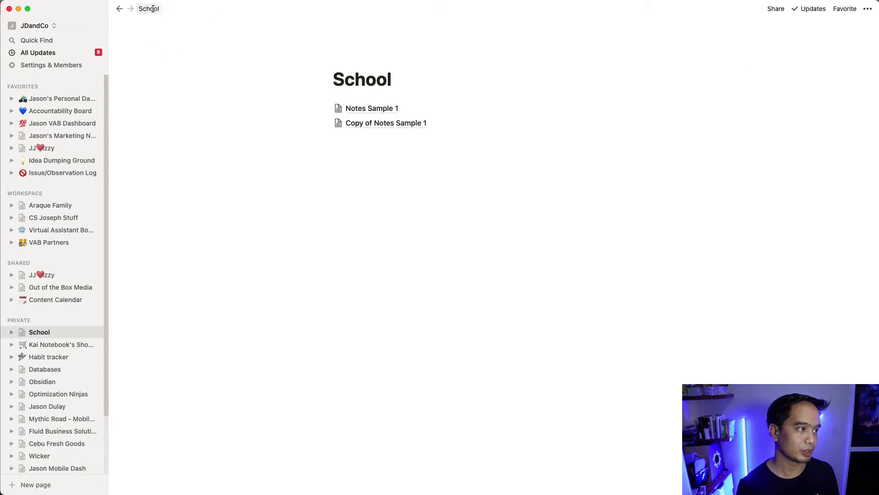
{"action": "left_click", "coordinate": [352, 124]}
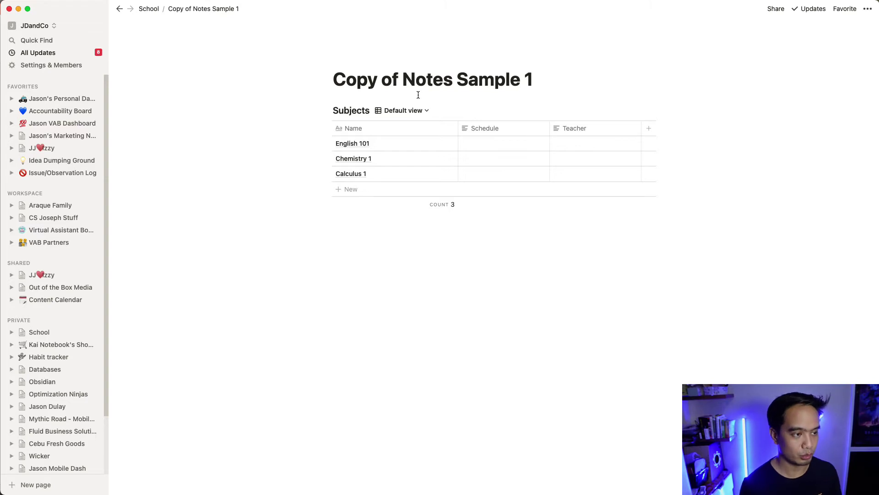
Step: Remove 'Copy of' and the trailing 1 from the page title
{"action": "double_click", "coordinate": [379, 84]}
{"action": "left_click_drag", "start_coordinate": [379, 84], "coordinate": [333, 82]}
{"action": "key", "text": "BackSpace"}
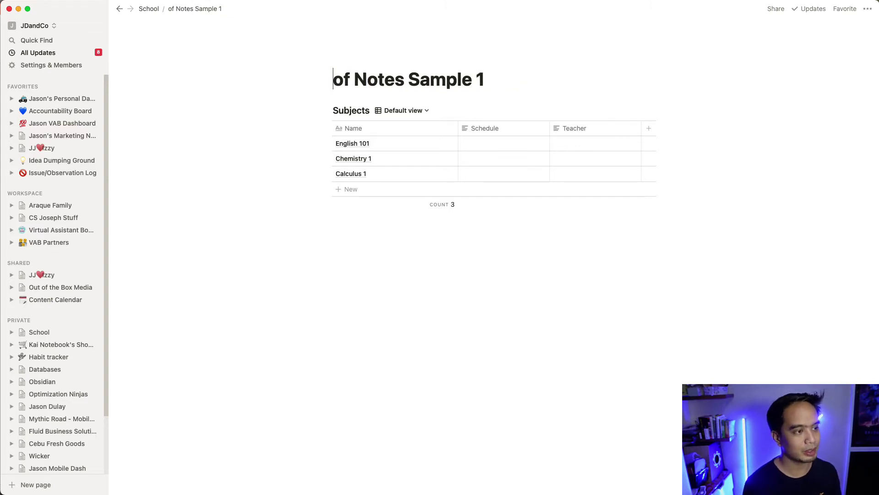
{"action": "left_click", "coordinate": [353, 80]}
{"action": "type", "text": "\\"}
{"action": "key", "text": "BackSpace"}
{"action": "key", "text": "BackSpace"}
{"action": "key", "text": "BackSpace"}
{"action": "key", "text": "BackSpace"}
{"action": "key", "text": "BackSpace"}
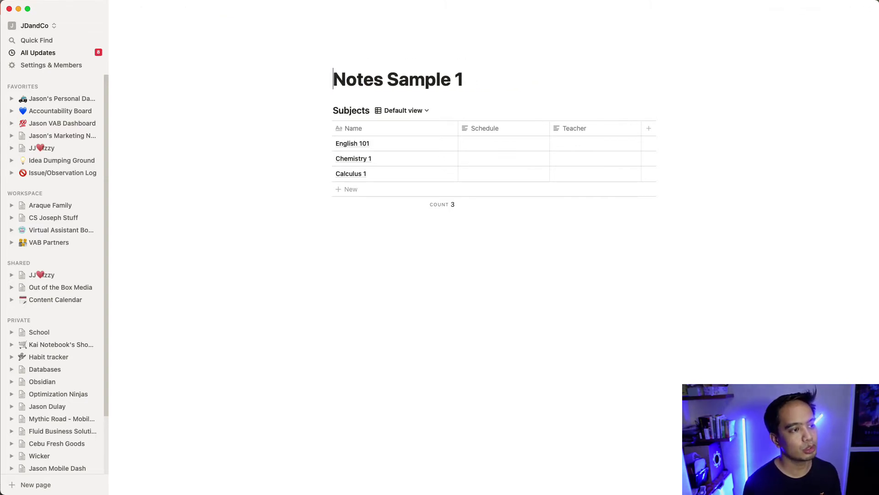
{"action": "key", "text": "BackSpace"}
Step: Finish the title as 'Notes Sample 2' and insert an inline table named 'Notes' below Subjects
{"action": "type", "text": "2"}
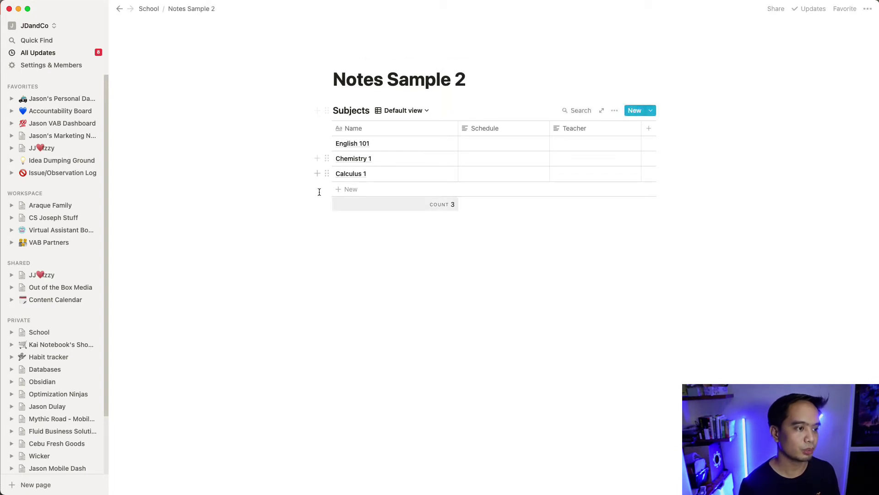
{"action": "left_click", "coordinate": [404, 247]}
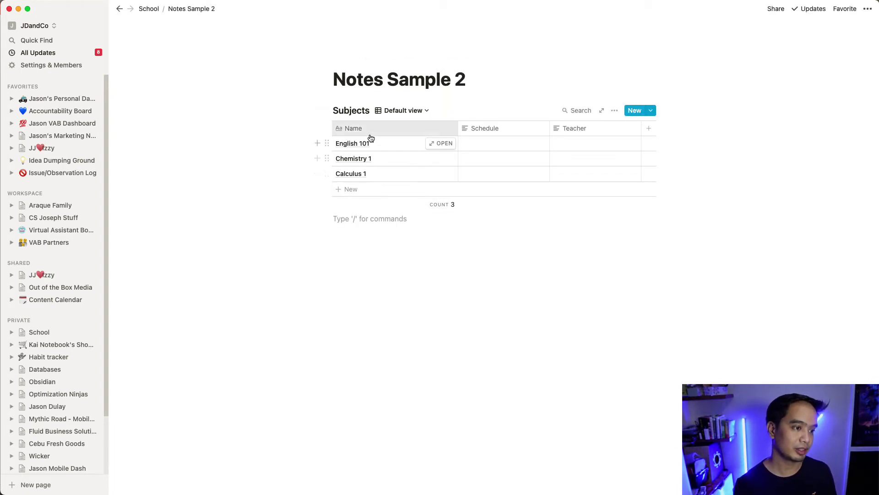
{"action": "left_click", "coordinate": [498, 252]}
{"action": "key", "text": "Return"}
{"action": "type", "text": "/table"}
{"action": "left_click", "coordinate": [435, 264]}
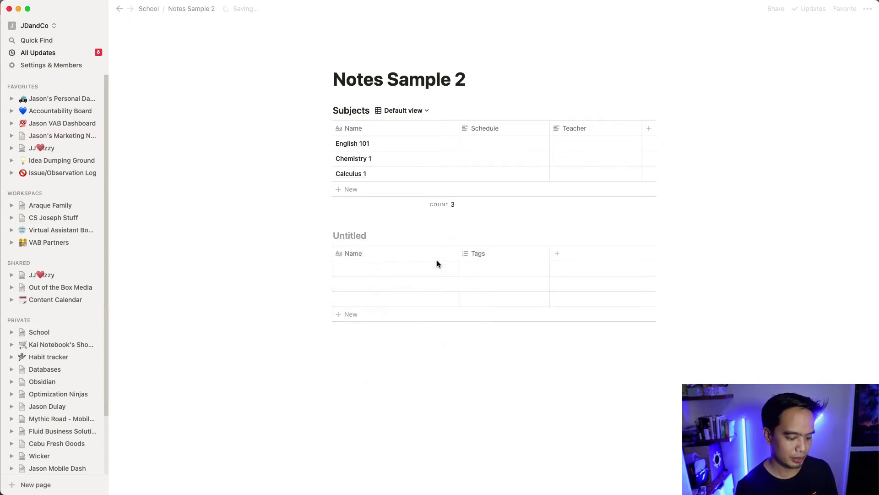
{"action": "type", "text": "Notes"}
{"action": "left_click", "coordinate": [310, 375]}
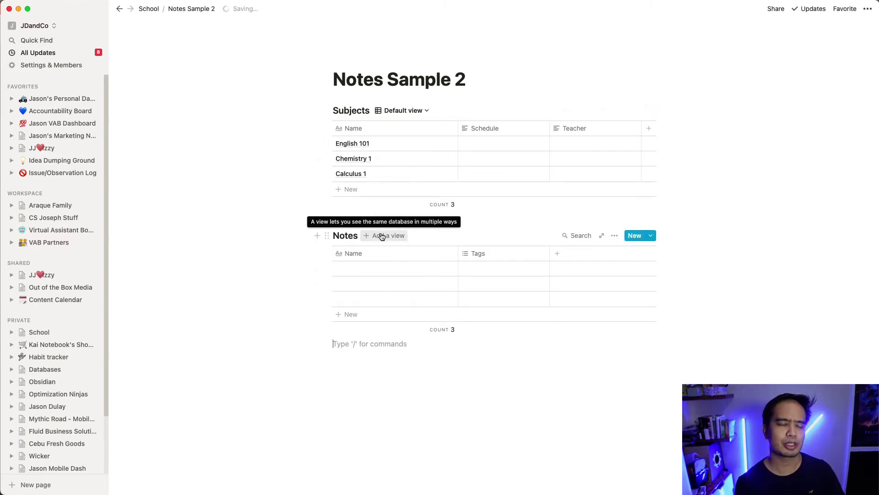
Step: Change Tags to a Date column and add a Relation column linked to the Subjects database
{"action": "left_click", "coordinate": [472, 254]}
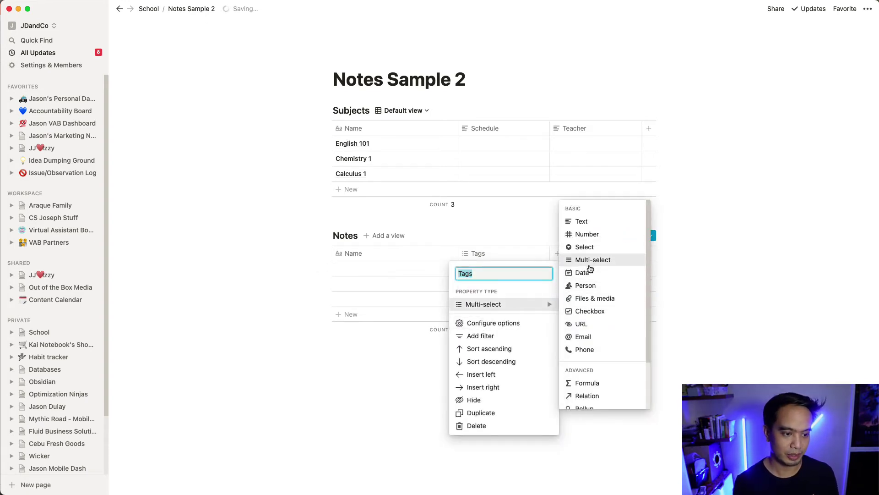
{"action": "left_click", "coordinate": [587, 275]}
{"action": "left_click", "coordinate": [557, 254]}
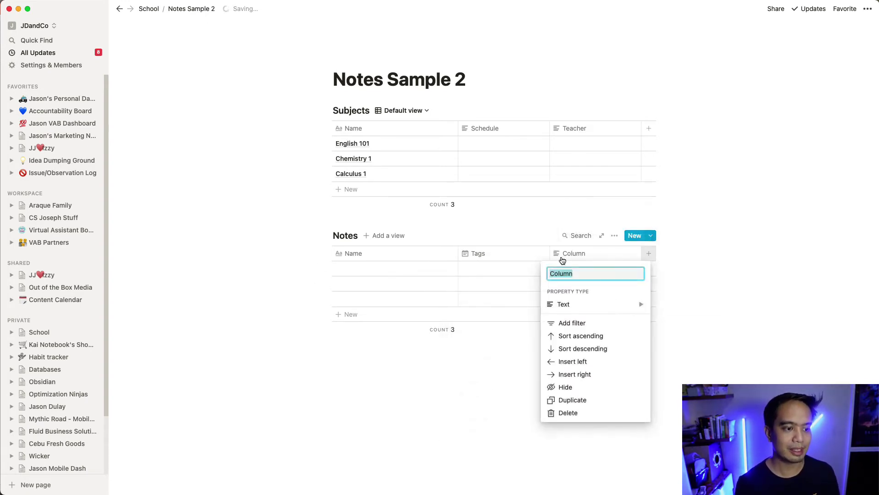
{"action": "mouse_move", "coordinate": [593, 311]}
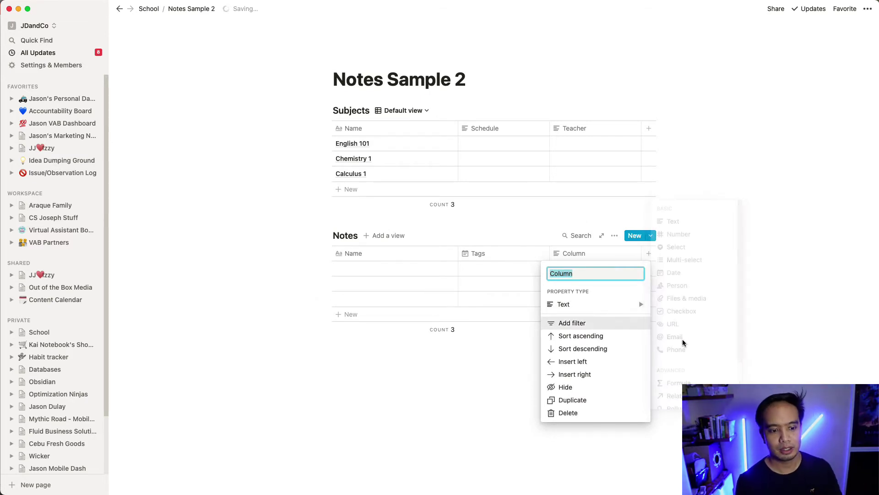
{"action": "scroll", "coordinate": [678, 251], "scroll_direction": "down", "scroll_amount": 3}
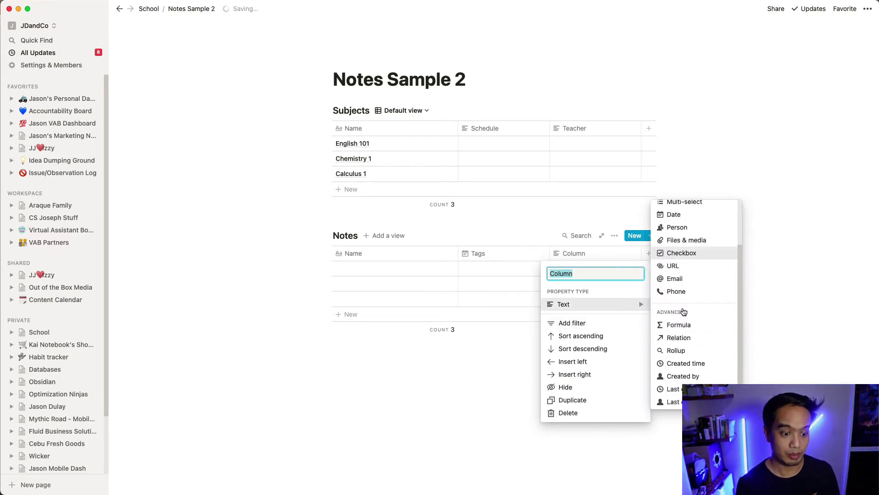
{"action": "left_click", "coordinate": [679, 338]}
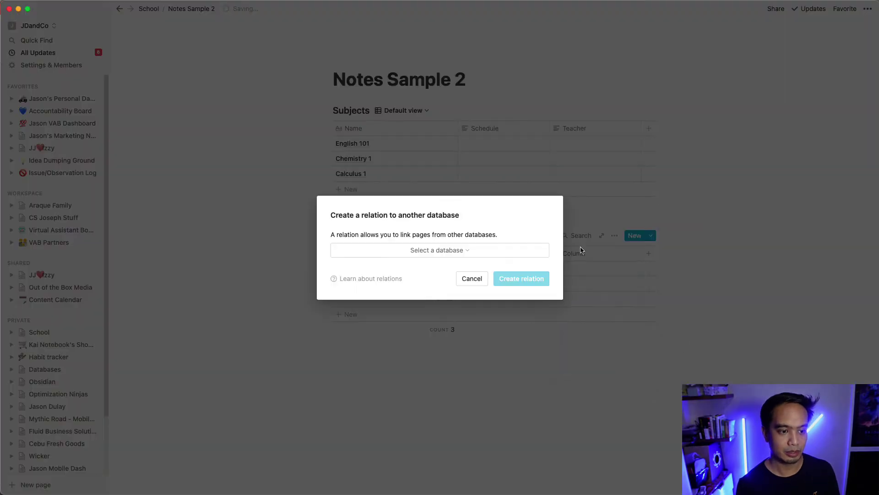
{"action": "left_click", "coordinate": [452, 252]}
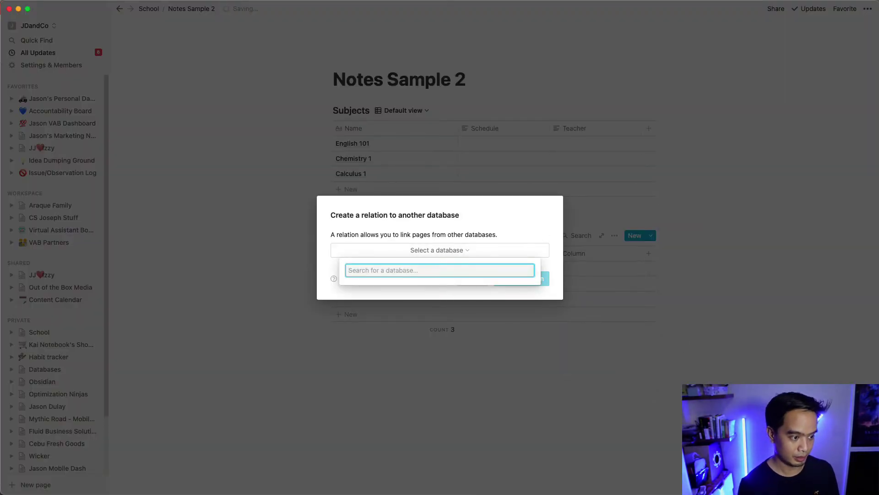
{"action": "type", "text": "subjects"}
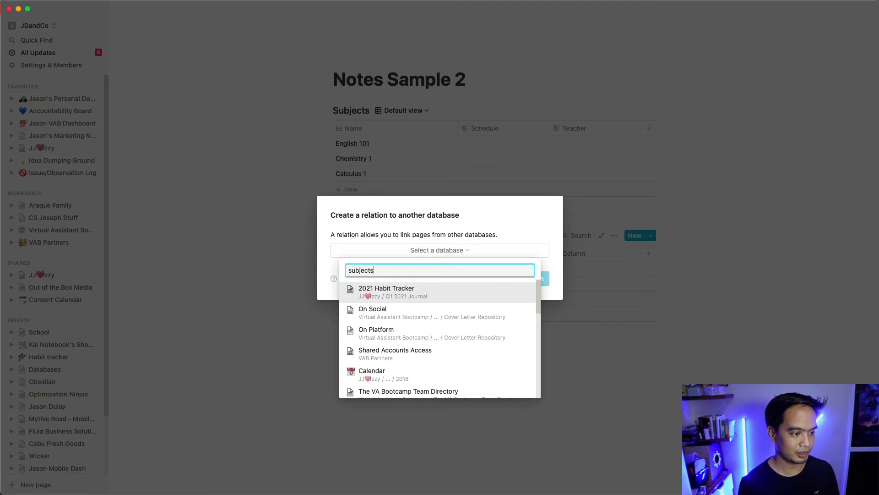
{"action": "left_click", "coordinate": [437, 296]}
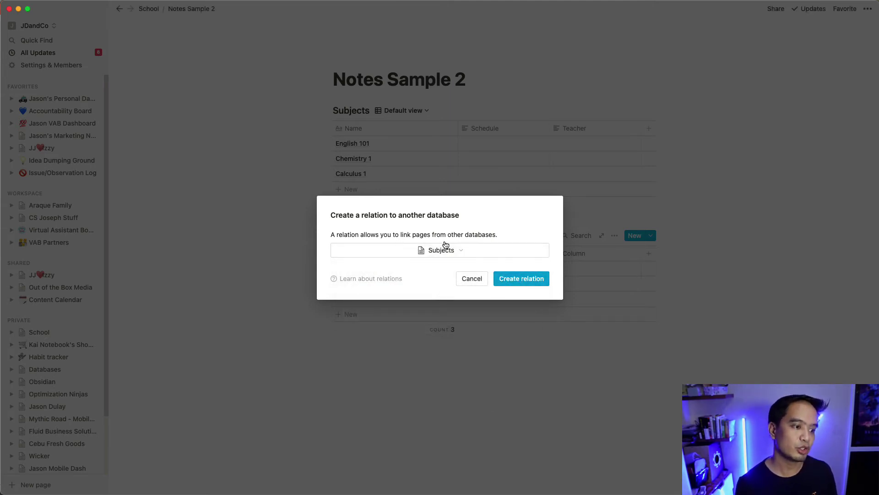
Step: Add a relation to the Subjects table and name the column Subject Name
{"action": "left_click", "coordinate": [526, 278]}
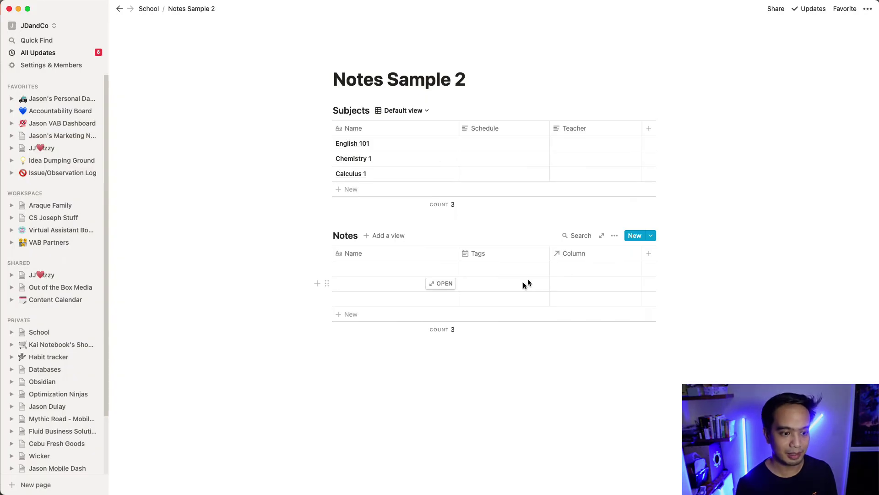
{"action": "left_click", "coordinate": [584, 257]}
{"action": "type", "text": "Subje"}
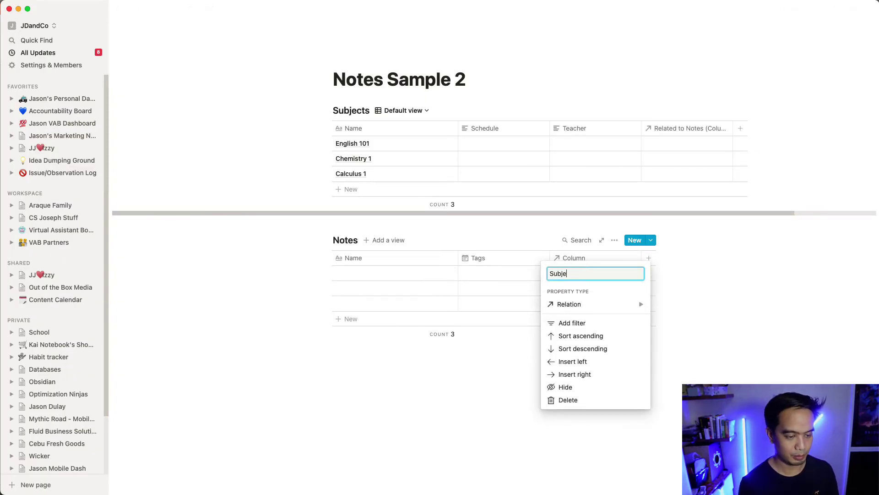
{"action": "type", "text": "ct Name"}
{"action": "key", "text": "Return"}
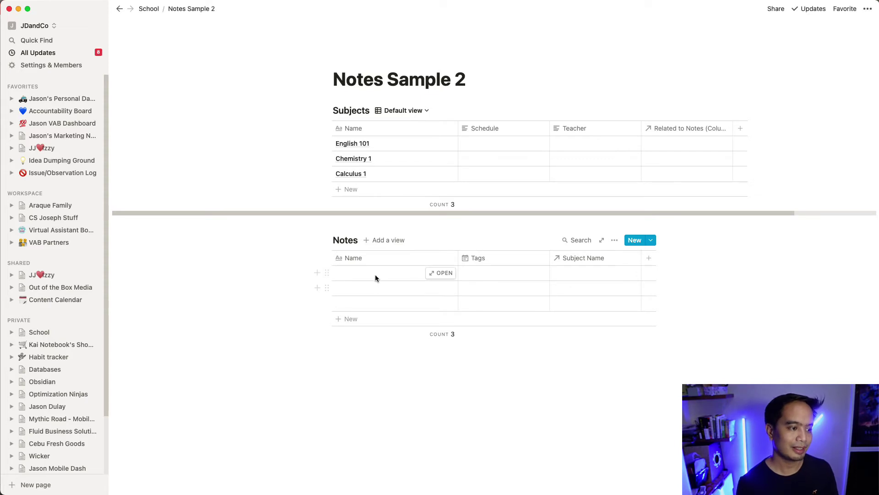
Step: Name the note Prepositional Phrases and date it September 8, 2021 in a column renamed Date
{"action": "left_click", "coordinate": [375, 274]}
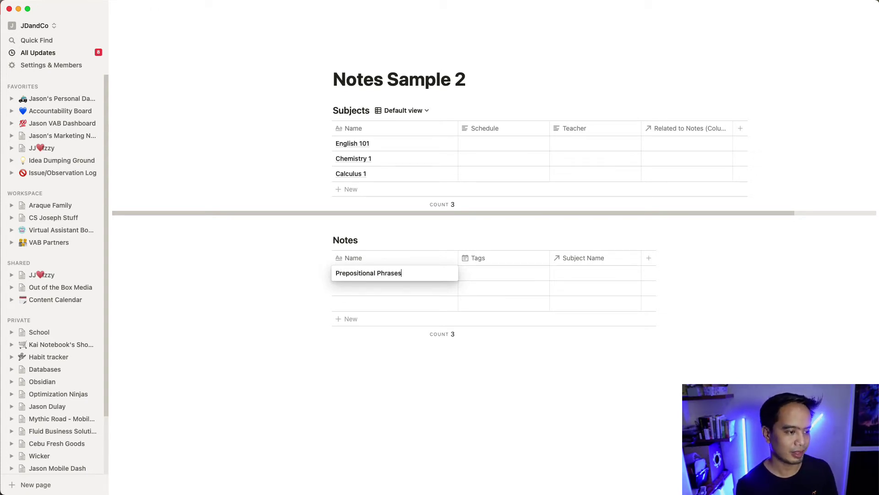
{"action": "key", "text": "Return"}
{"action": "left_click", "coordinate": [502, 268]}
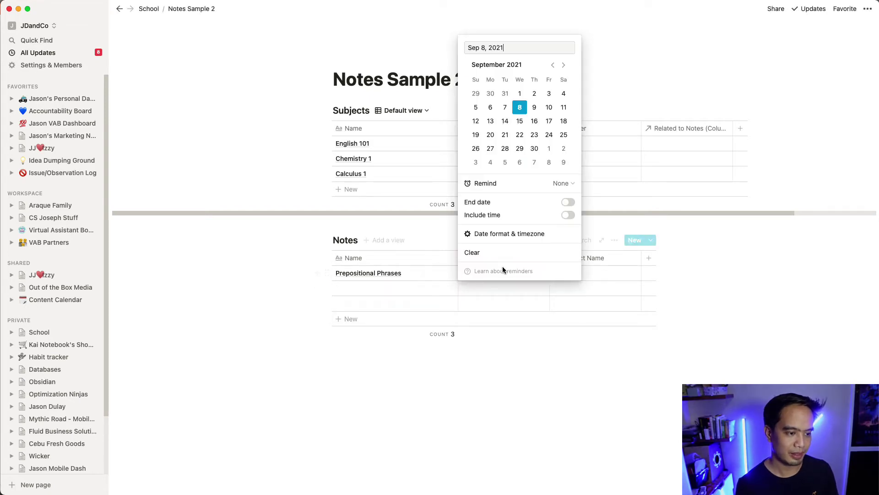
{"action": "key", "text": "Escape"}
{"action": "left_click", "coordinate": [474, 257]}
{"action": "type", "text": "Date"}
{"action": "key", "text": "Return"}
{"action": "left_click", "coordinate": [484, 279]}
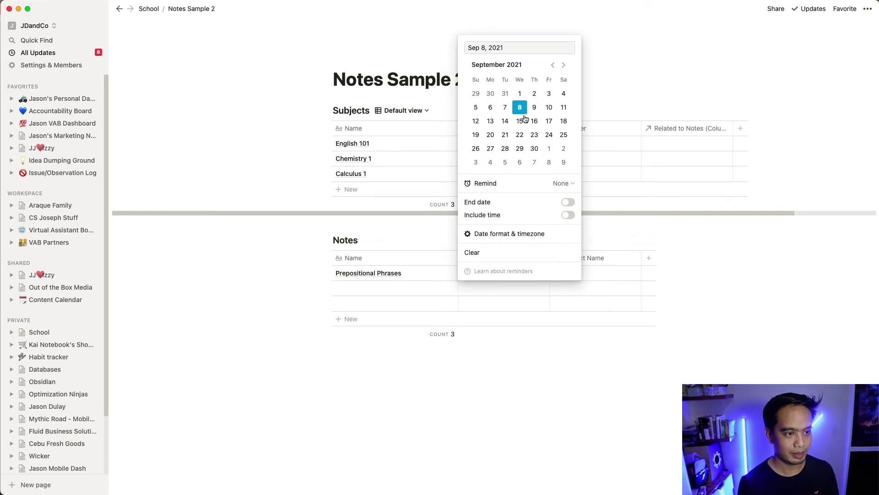
{"action": "key", "text": "Escape"}
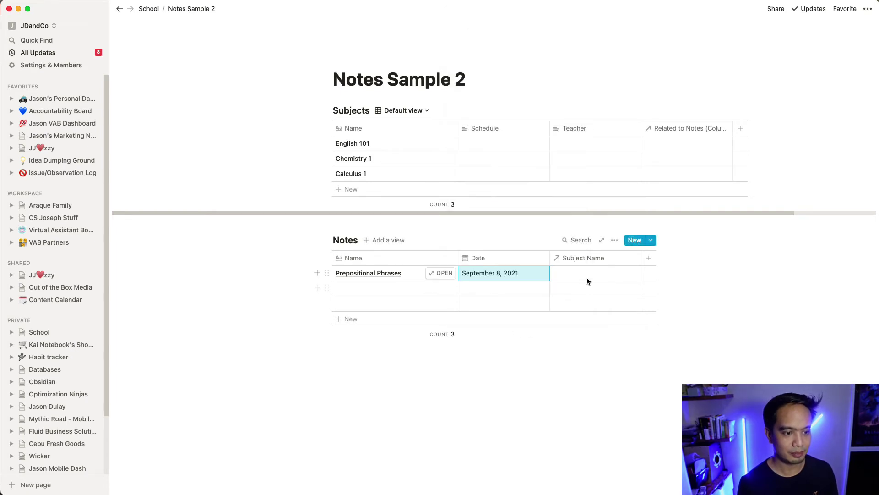
Step: Link the Prepositional Phrases note to the English 101 subject
{"action": "left_click", "coordinate": [587, 277]}
{"action": "left_click", "coordinate": [550, 331]}
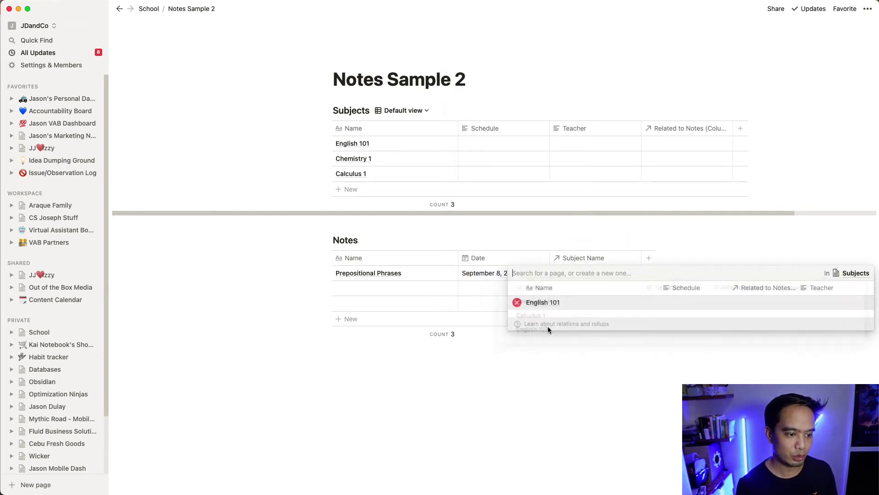
{"action": "key", "text": "Escape"}
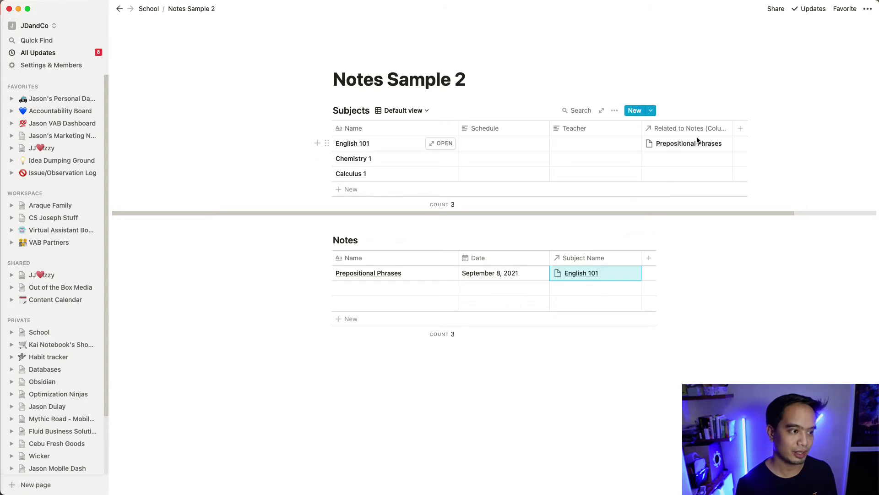
Step: Rename the Subjects table's related column to Notes for Subject
{"action": "left_click", "coordinate": [694, 129]}
{"action": "type", "text": "Note"}
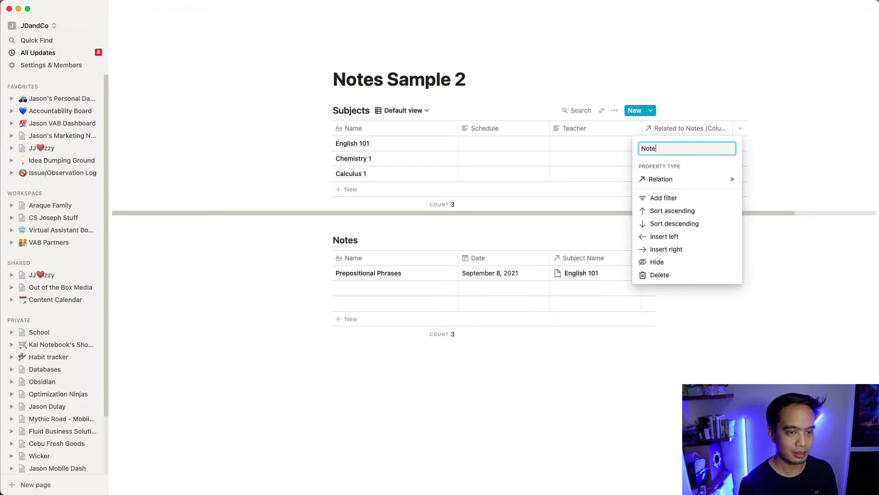
{"action": "type", "text": "s for Subject"}
{"action": "key", "text": "Return"}
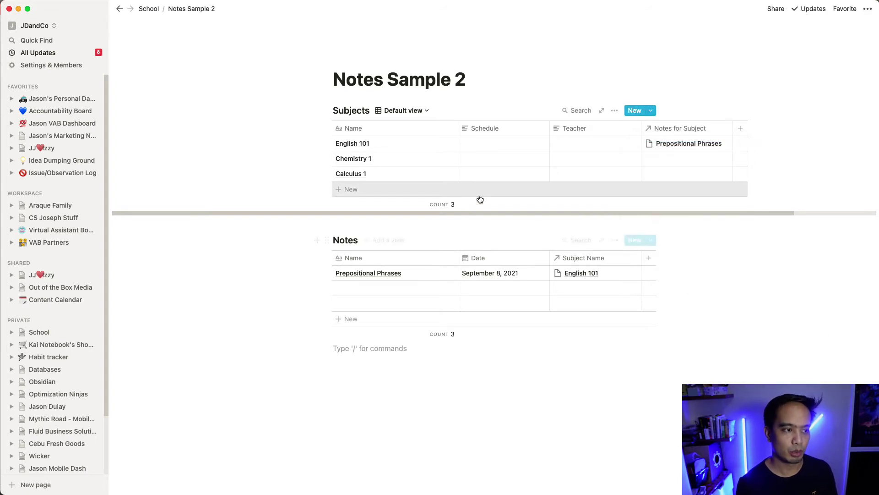
Step: Preview the English 101 subject page to check its linked notes
{"action": "left_click", "coordinate": [447, 146]}
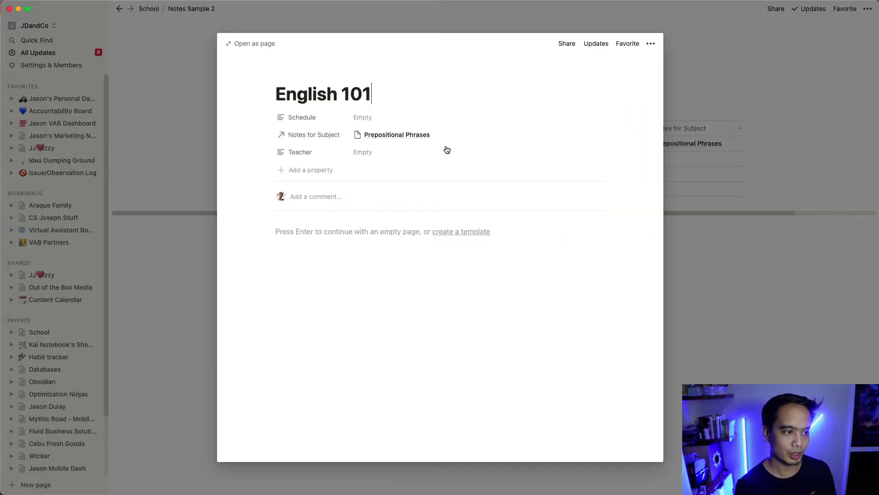
{"action": "left_click", "coordinate": [397, 136]}
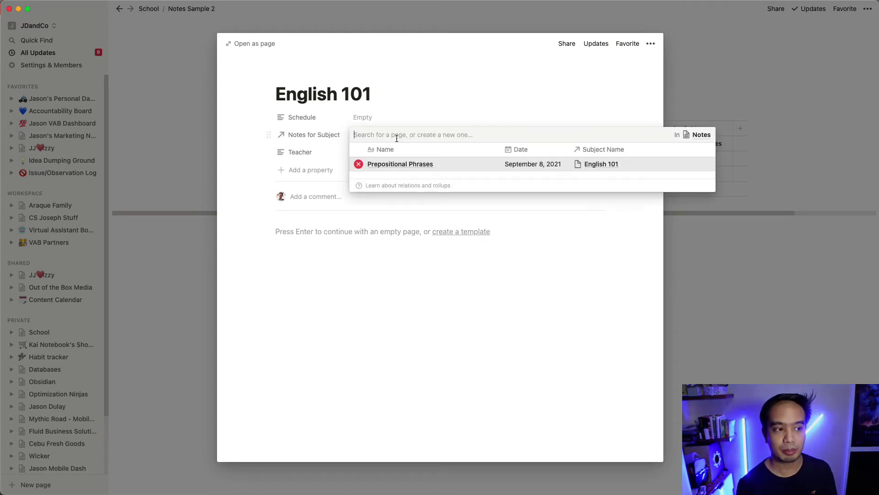
{"action": "left_click", "coordinate": [189, 267]}
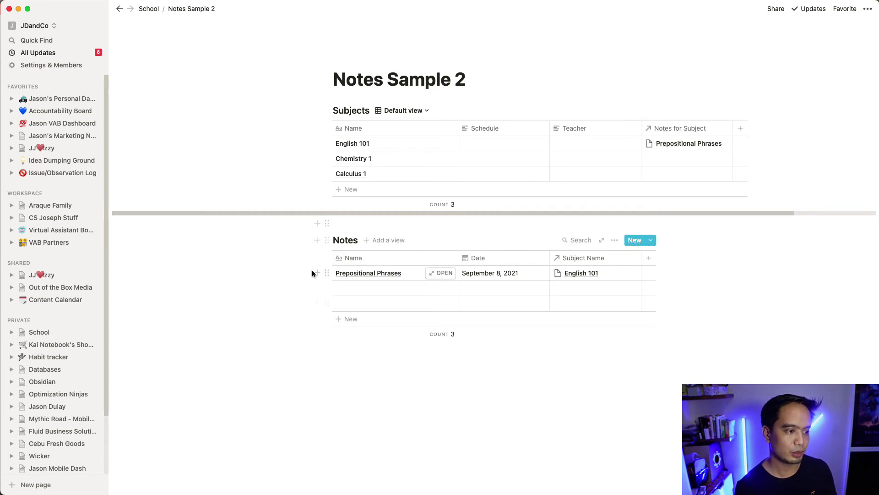
Step: Open the Prepositional Phrases note as a full page with the caret in its empty body
{"action": "left_click", "coordinate": [441, 275]}
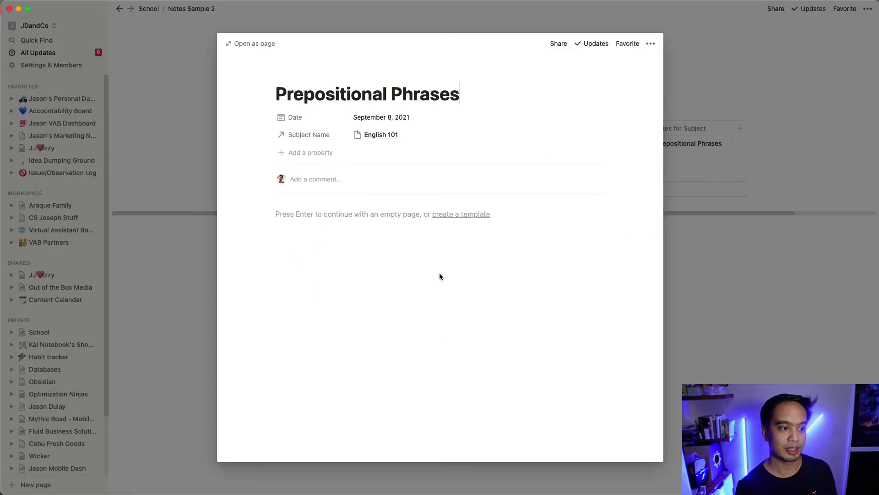
{"action": "left_click", "coordinate": [373, 208]}
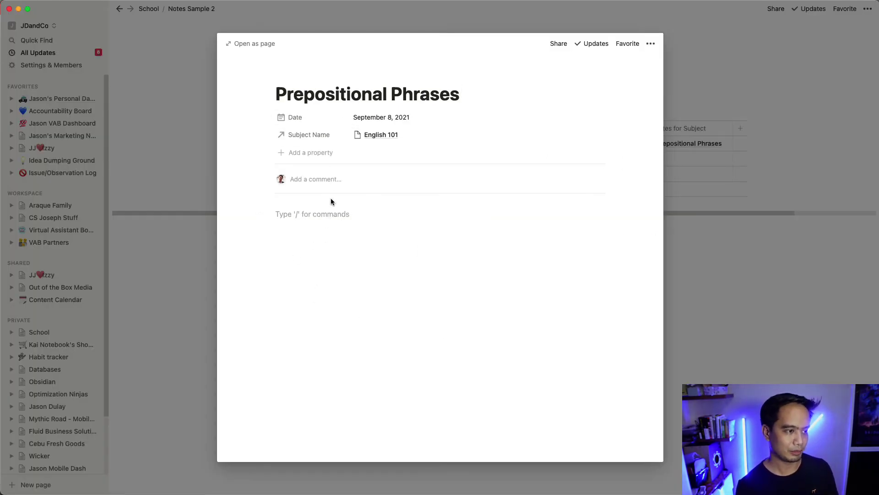
{"action": "left_click", "coordinate": [268, 45]}
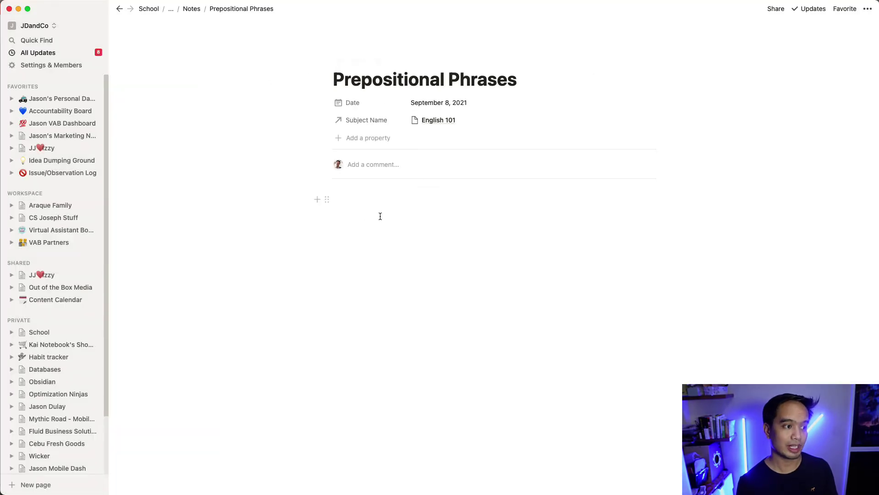
{"action": "left_click", "coordinate": [409, 218]}
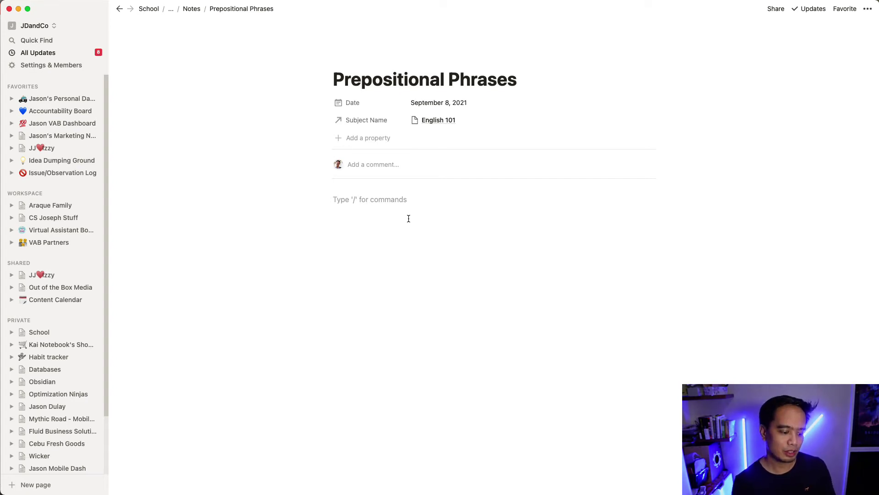
{"action": "key", "text": "super+Tab"}
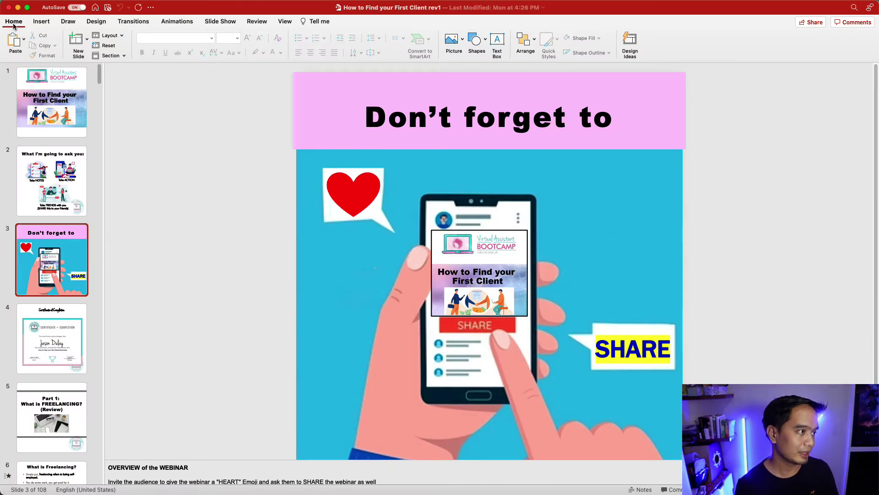
Step: Export every slide as a JPEG image from File > Export
{"action": "left_click", "coordinate": [76, 6]}
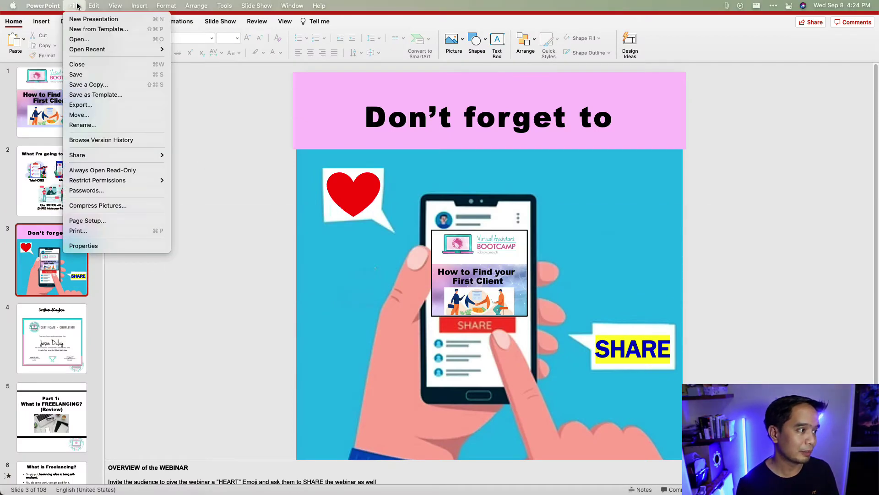
{"action": "left_click", "coordinate": [109, 105]}
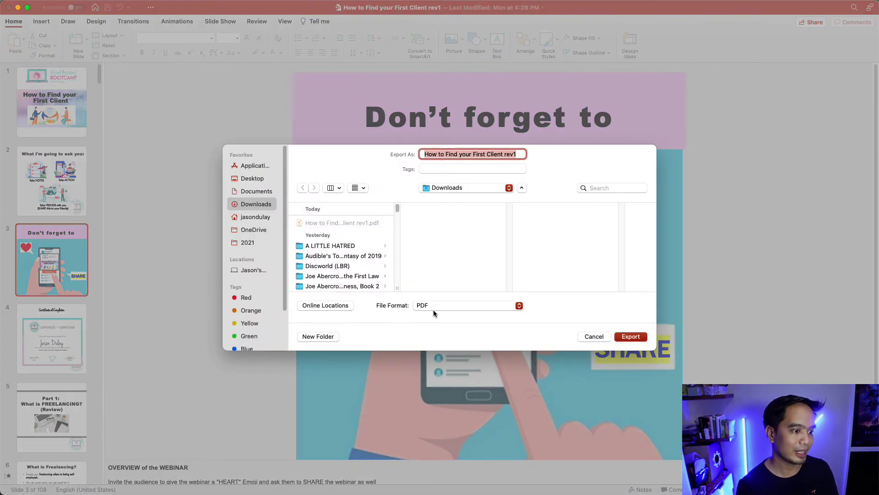
{"action": "left_click", "coordinate": [433, 310]}
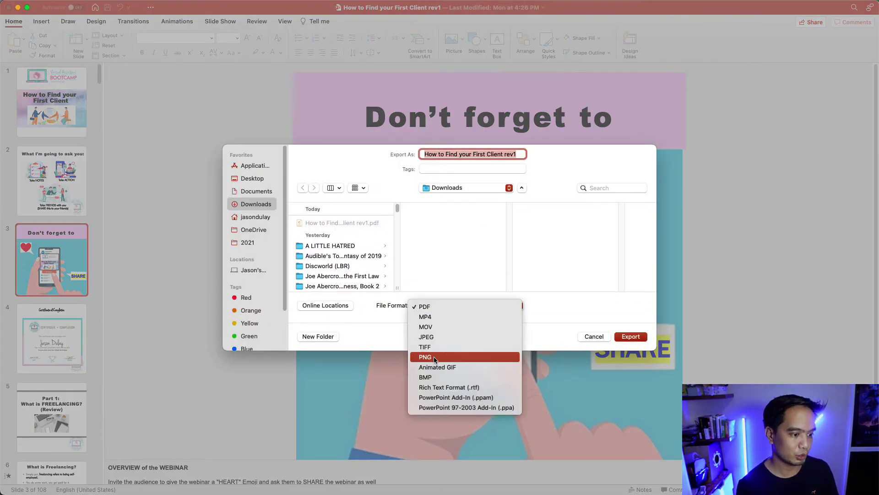
{"action": "left_click", "coordinate": [440, 339]}
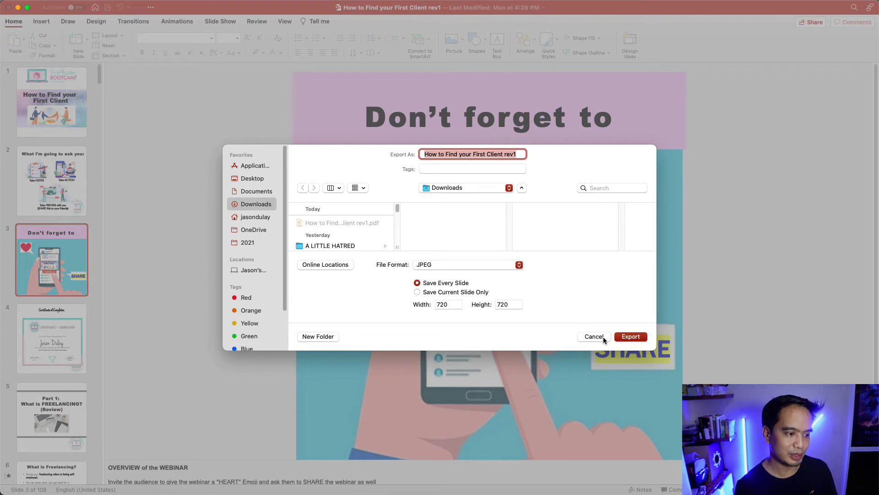
{"action": "left_click", "coordinate": [636, 340]}
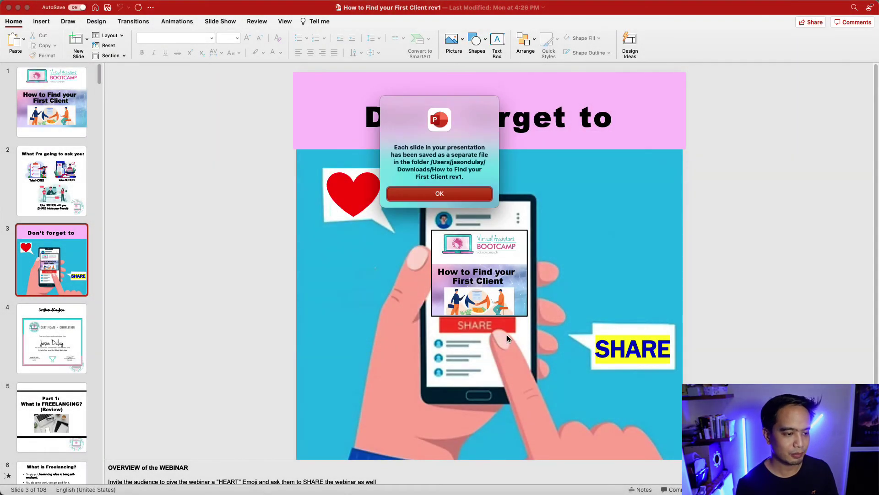
Step: Open the exported 'How to Find your First Client rev1' folder in Finder
{"action": "left_click", "coordinate": [428, 196]}
{"action": "key", "text": "super+Tab"}
{"action": "key", "text": "super+Tab"}
{"action": "key", "text": "super+Tab"}
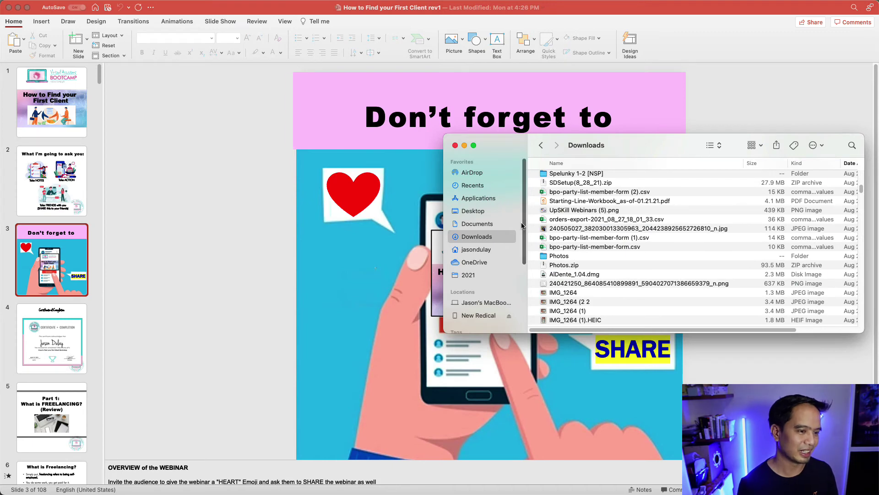
{"action": "scroll", "coordinate": [557, 226], "scroll_direction": "up", "scroll_amount": 15}
{"action": "double_click", "coordinate": [636, 179]}
Step: Drag Slide1.jpeg into the empty body of the Prepositional Phrases page
{"action": "left_click", "coordinate": [635, 178]}
{"action": "scroll", "coordinate": [634, 203], "scroll_direction": "down", "scroll_amount": 10}
{"action": "scroll", "coordinate": [634, 203], "scroll_direction": "up", "scroll_amount": 10}
{"action": "key", "text": "super+Tab"}
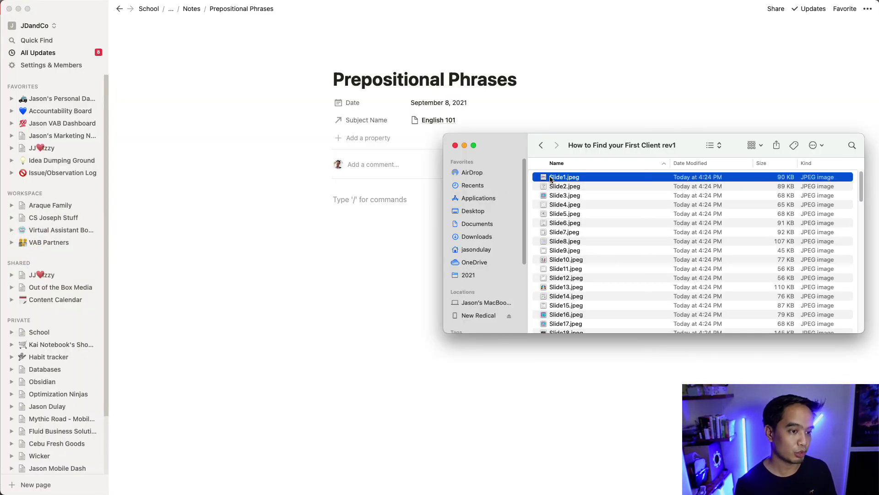
{"action": "left_click_drag", "start_coordinate": [551, 178], "coordinate": [397, 202]}
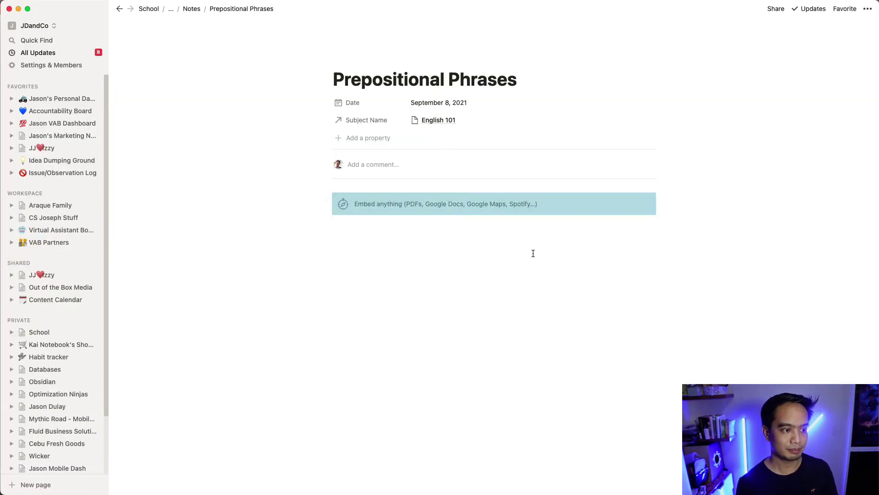
Step: Drag Slide2.jpeg through Slide5.jpeg from Finder onto the page below the first slide
{"action": "scroll", "coordinate": [693, 287], "scroll_direction": "down", "scroll_amount": 4}
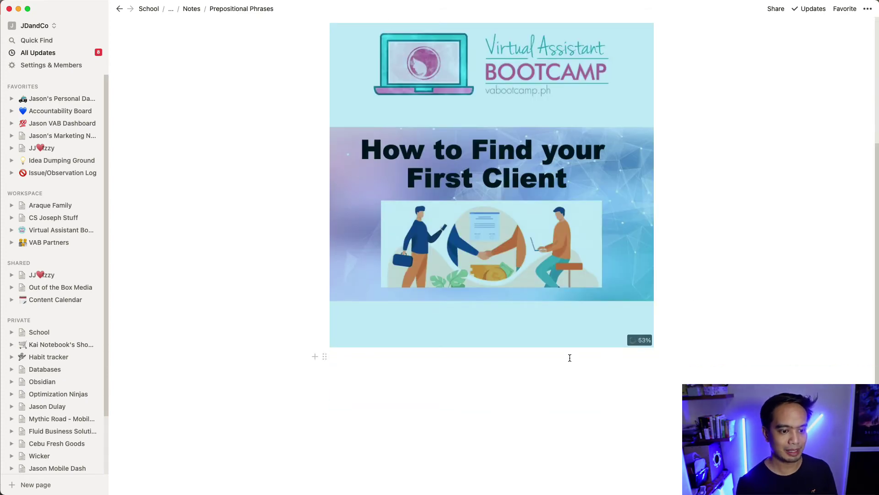
{"action": "key", "text": "super+Tab"}
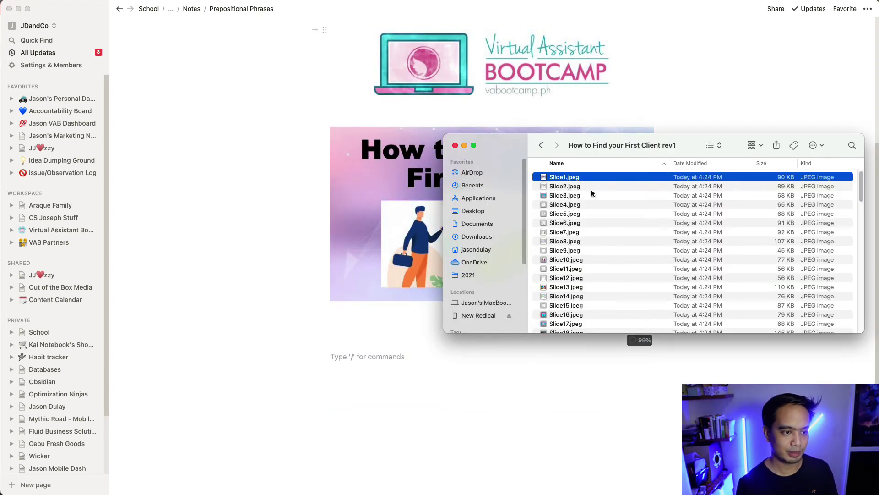
{"action": "left_click", "coordinate": [592, 188]}
{"action": "left_click", "coordinate": [582, 213], "text": "shift"}
{"action": "left_click_drag", "start_coordinate": [585, 207], "coordinate": [424, 313]}
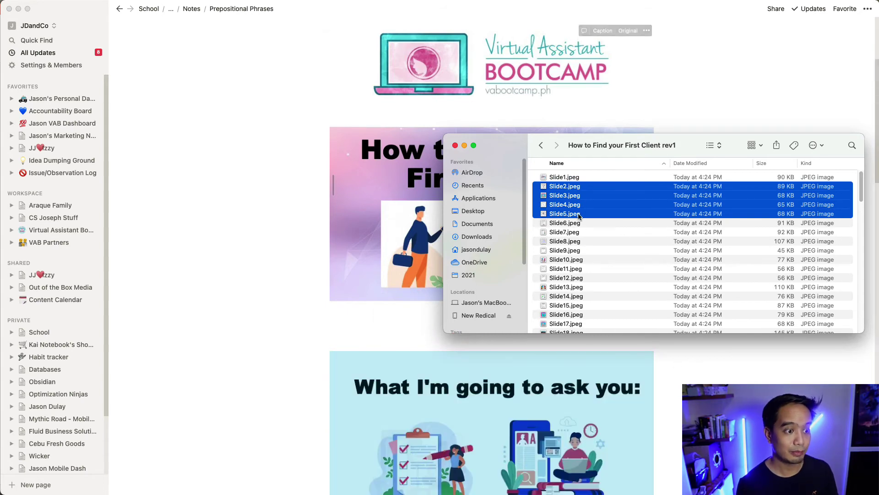
{"action": "left_click", "coordinate": [685, 375]}
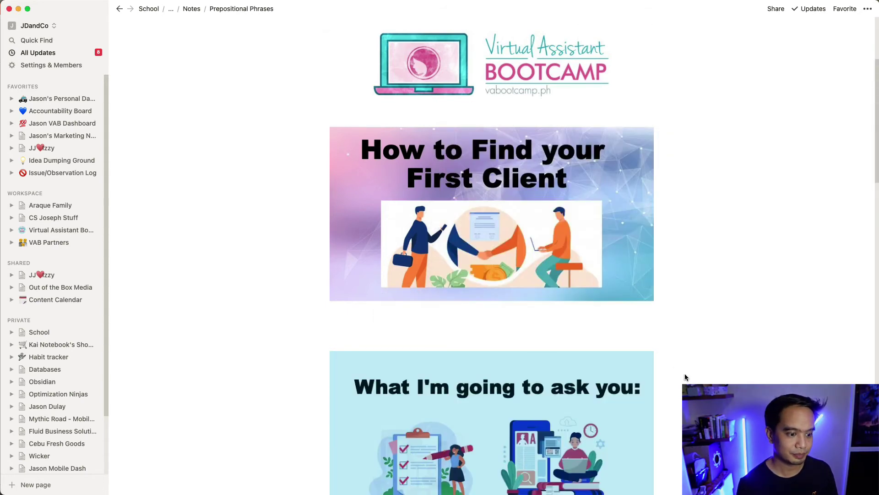
{"action": "scroll", "coordinate": [685, 380], "scroll_direction": "down", "scroll_amount": 20}
{"action": "scroll", "coordinate": [641, 383], "scroll_direction": "down", "scroll_amount": 4}
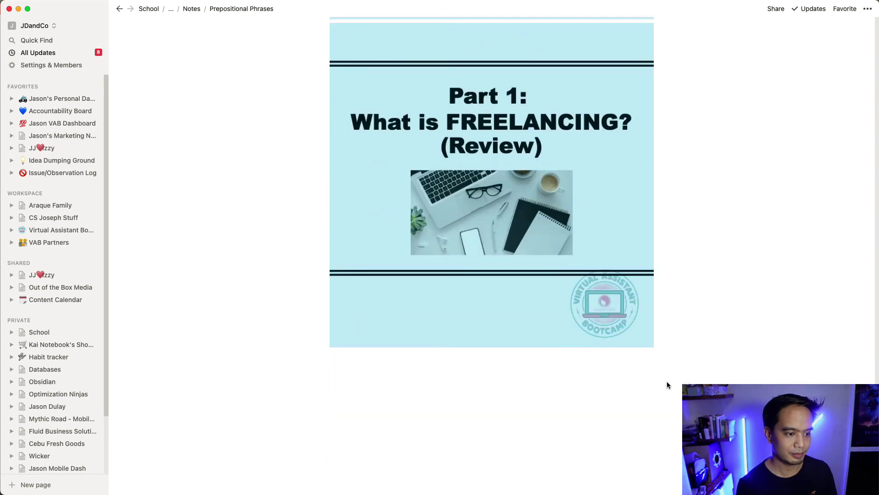
Step: Type 'Notes here' in a new block and move it into a column beside the first slide
{"action": "left_click", "coordinate": [408, 395]}
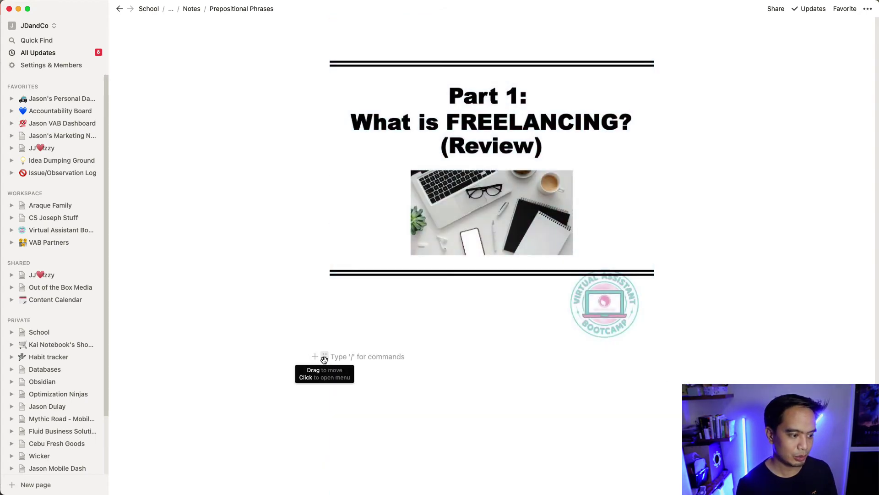
{"action": "type", "text": "Notes"}
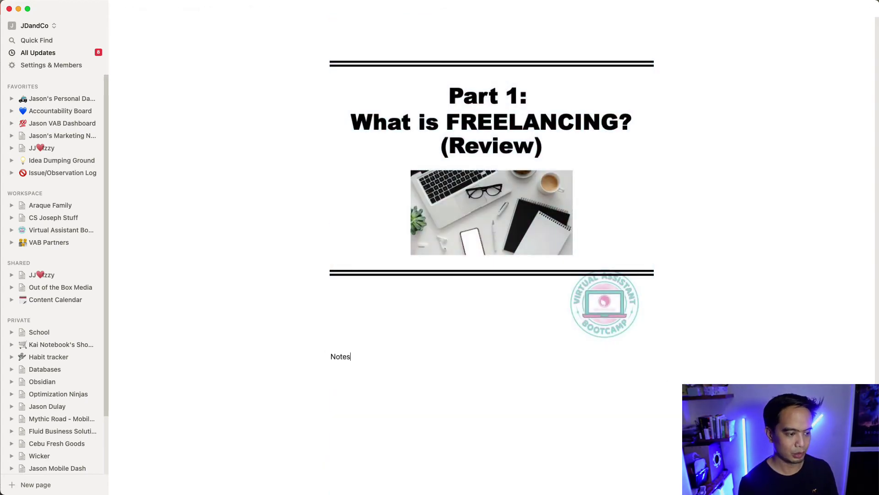
{"action": "type", "text": " here"}
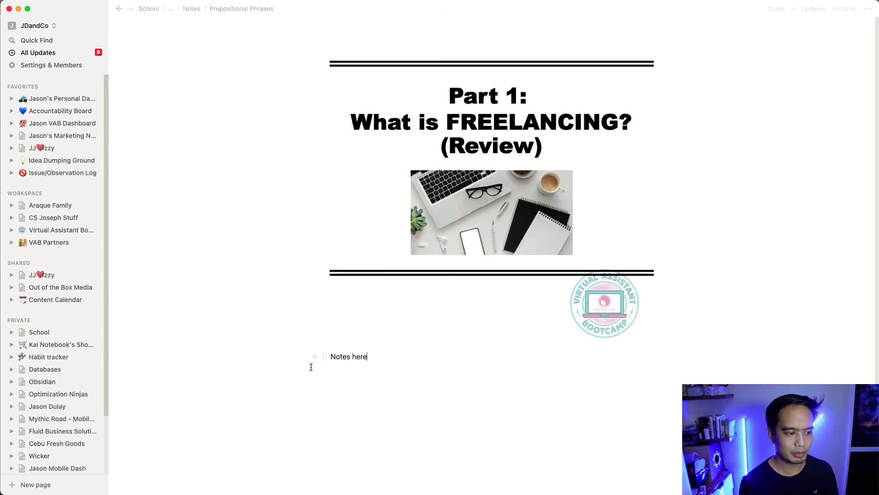
{"action": "scroll", "coordinate": [461, 285], "scroll_direction": "up", "scroll_amount": 20}
{"action": "scroll", "coordinate": [473, 275], "scroll_direction": "up", "scroll_amount": 5}
{"action": "left_click_drag", "start_coordinate": [475, 277], "coordinate": [671, 269]}
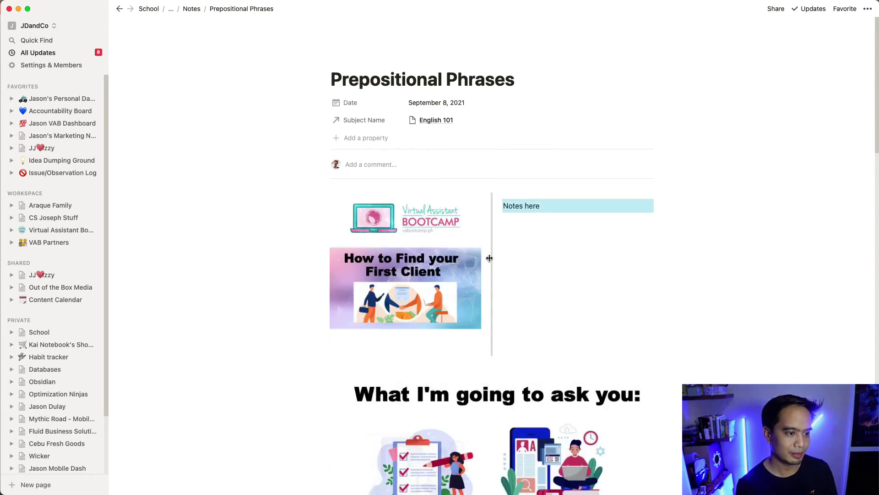
{"action": "left_click", "coordinate": [554, 216]}
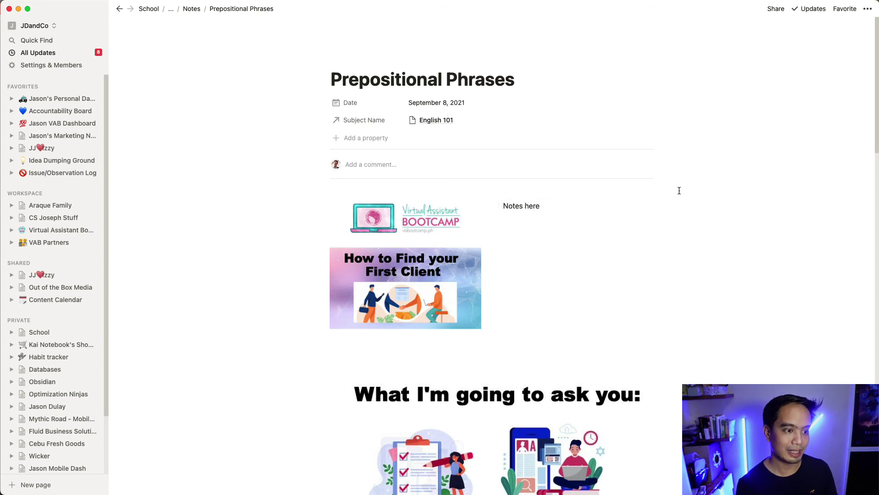
Step: Switch the Prepositional Phrases page to full width
{"action": "left_click", "coordinate": [868, 11]}
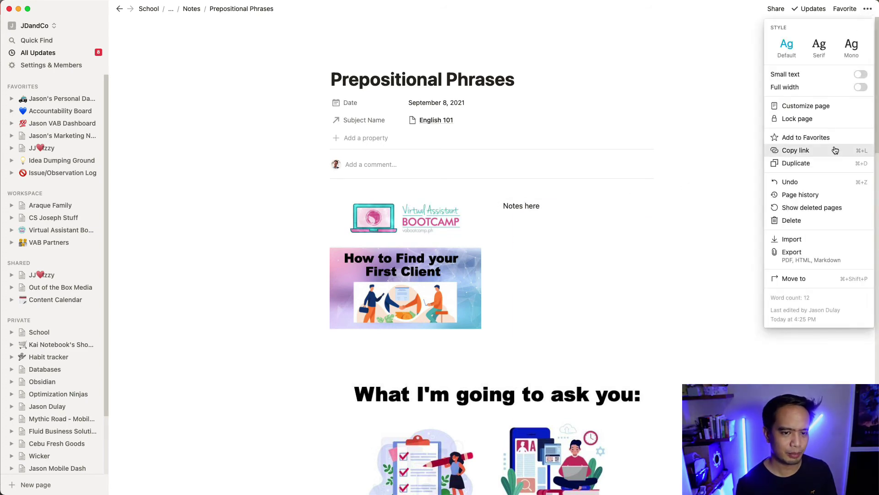
{"action": "left_click", "coordinate": [861, 87]}
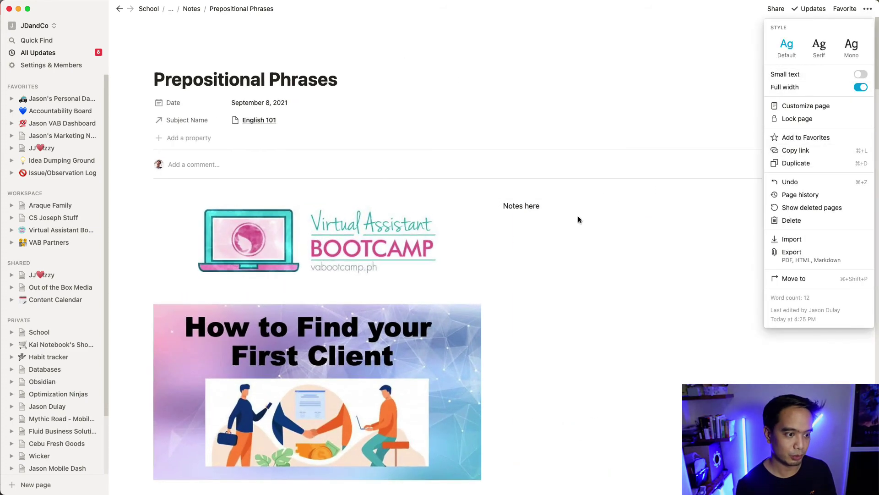
{"action": "left_click", "coordinate": [540, 214]}
Step: Reorder the left-column slide images, moving the 'What I'm going to ask you' and certificate slides up
{"action": "scroll", "coordinate": [541, 214], "scroll_direction": "down", "scroll_amount": 5}
{"action": "scroll", "coordinate": [518, 238], "scroll_direction": "up", "scroll_amount": 5}
{"action": "scroll", "coordinate": [512, 248], "scroll_direction": "down", "scroll_amount": 6}
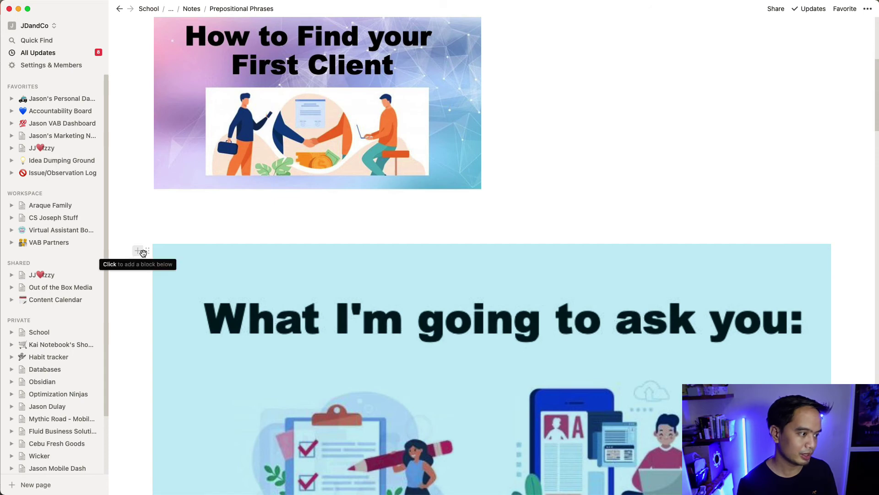
{"action": "left_click_drag", "start_coordinate": [146, 251], "coordinate": [203, 244]}
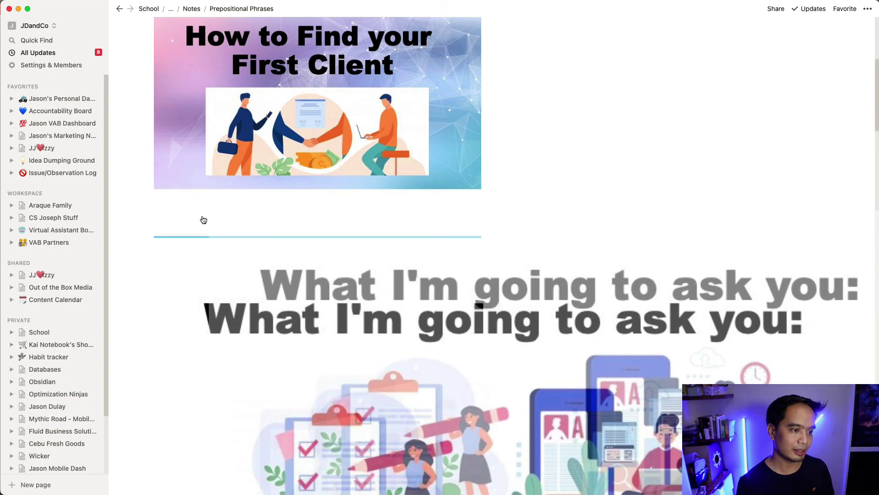
{"action": "scroll", "coordinate": [415, 257], "scroll_direction": "down", "scroll_amount": 2}
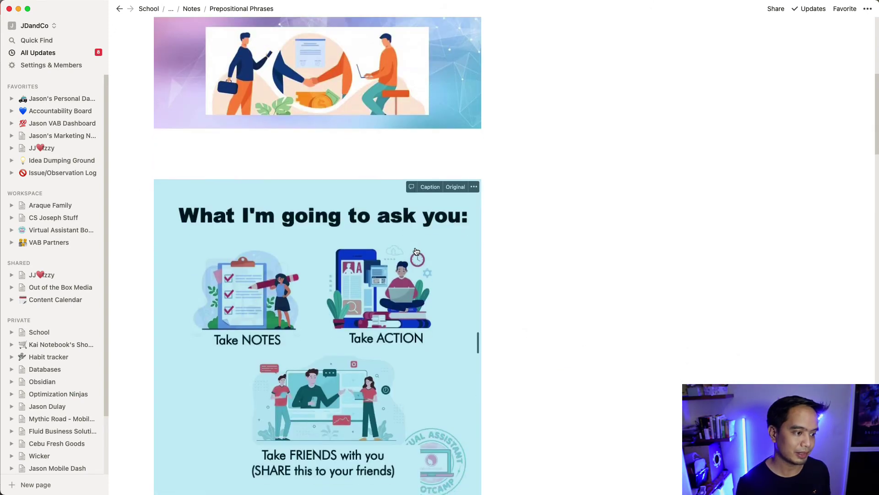
{"action": "scroll", "coordinate": [414, 253], "scroll_direction": "down", "scroll_amount": 5}
{"action": "left_click_drag", "start_coordinate": [149, 278], "coordinate": [189, 270]}
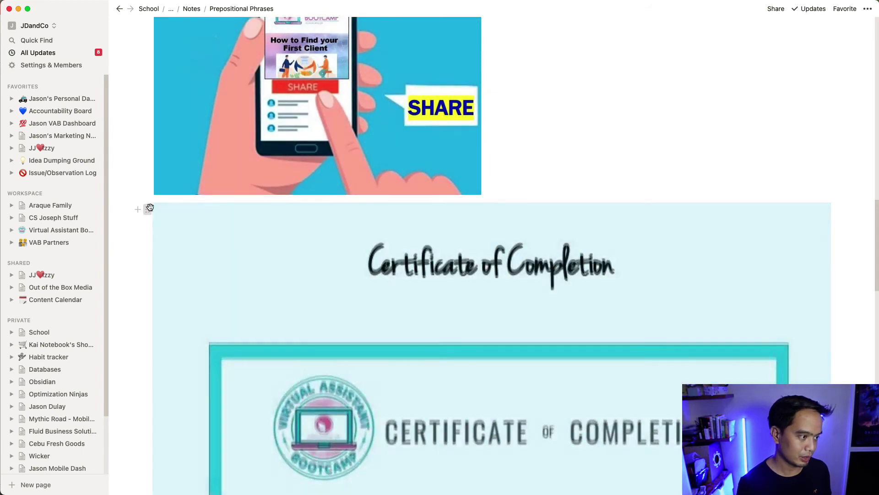
{"action": "mouse_move", "coordinate": [147, 210]}
{"action": "left_mouse_down"}
{"action": "mouse_move", "coordinate": [157, 196]}
{"action": "mouse_move", "coordinate": [162, 216]}
{"action": "left_mouse_up"}
{"action": "left_click_drag", "start_coordinate": [145, 160], "coordinate": [164, 133]}
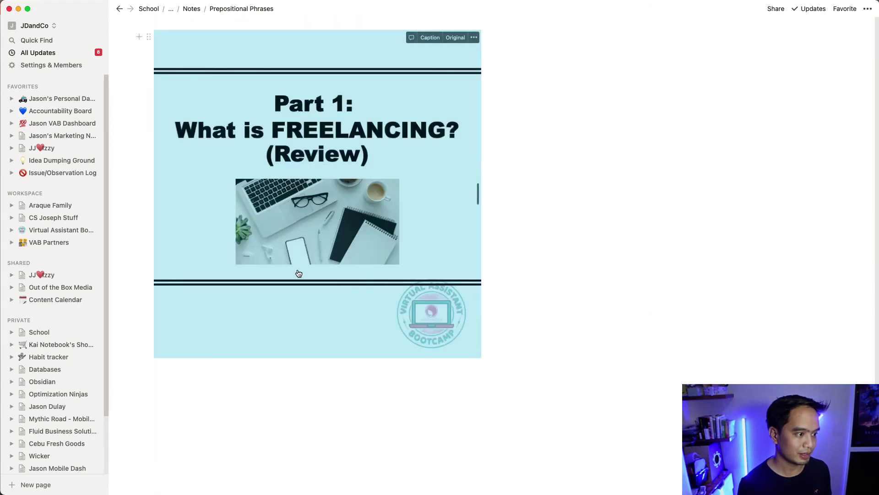
{"action": "scroll", "coordinate": [331, 274], "scroll_direction": "up", "scroll_amount": 20}
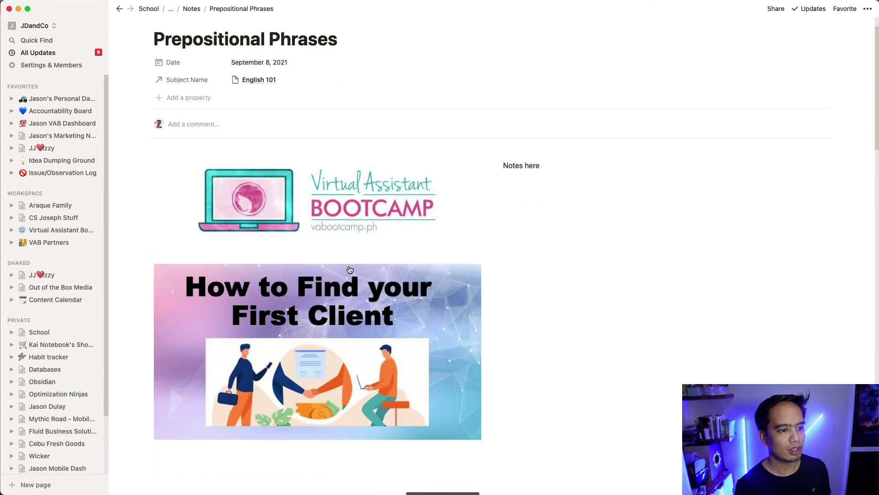
Step: Add blank lines under 'Notes here' and type 'Notes for this slide' level with the 'Don't forget to' slide
{"action": "left_click", "coordinate": [512, 179]}
{"action": "scroll", "coordinate": [556, 193], "scroll_direction": "down", "scroll_amount": 5}
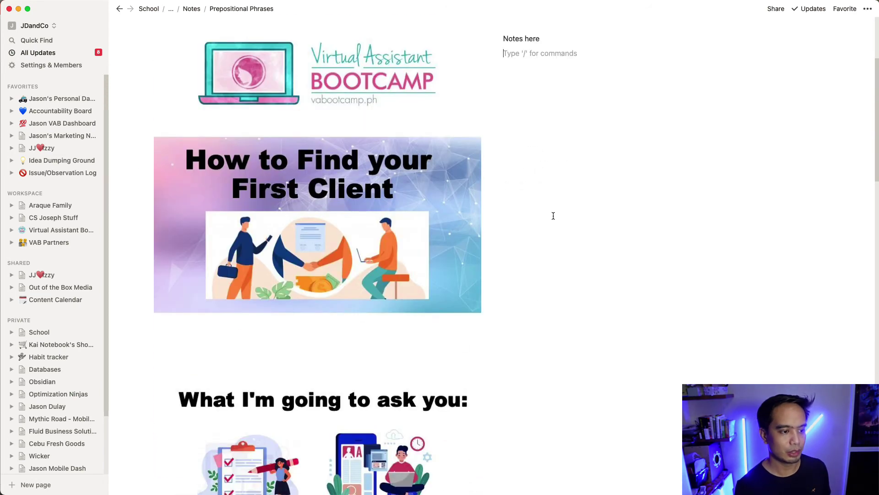
{"action": "key", "text": "Return"}
{"action": "key", "text": "Return"}
{"action": "key", "text": "Return"}
{"action": "key", "text": "Return"}
{"action": "key", "text": "Return"}
{"action": "key", "text": "Return"}
{"action": "key", "text": "Return"}
{"action": "key", "text": "Return"}
{"action": "key", "text": "Return"}
{"action": "key", "text": "Return"}
{"action": "key", "text": "Return"}
{"action": "key", "text": "Return"}
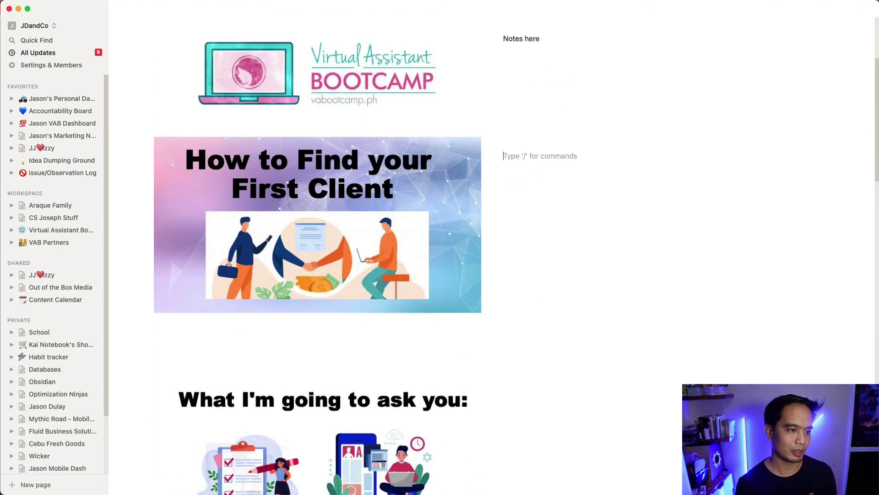
{"action": "key", "text": "Return"}
{"action": "key", "text": "Return"}
{"action": "key", "text": "Return"}
{"action": "key", "text": "Return"}
{"action": "key", "text": "Return"}
{"action": "key", "text": "Return"}
{"action": "key", "text": "Return"}
{"action": "key", "text": "Return"}
{"action": "key", "text": "Return"}
{"action": "key", "text": "Return"}
{"action": "scroll", "coordinate": [522, 330], "scroll_direction": "down", "scroll_amount": 10}
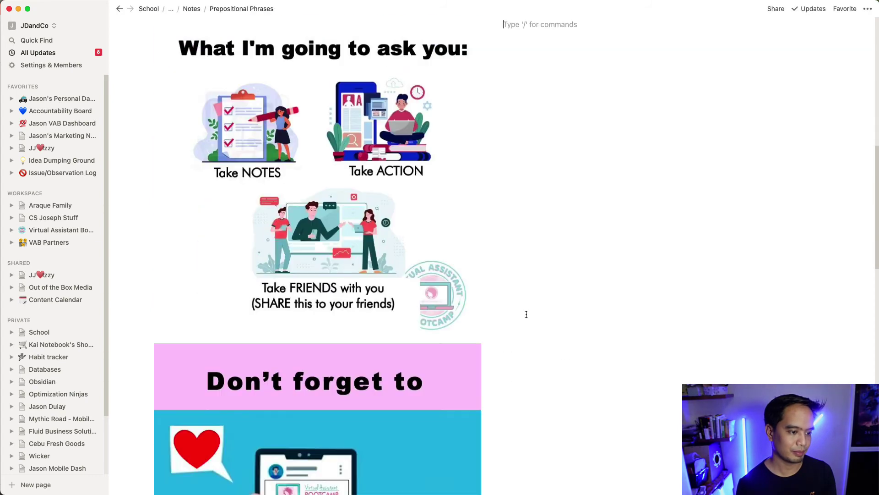
{"action": "key", "text": "Return"}
{"action": "key", "text": "Return"}
{"action": "key", "text": "Return"}
{"action": "key", "text": "Return"}
{"action": "key", "text": "Return"}
{"action": "key", "text": "Return"}
{"action": "key", "text": "Return"}
{"action": "key", "text": "Return"}
{"action": "key", "text": "Return"}
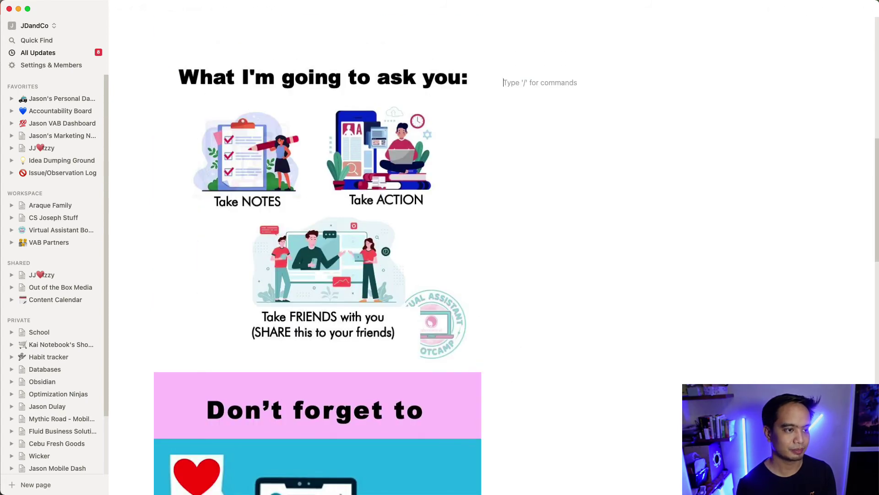
{"action": "key", "text": "Return"}
{"action": "key", "text": "Return"}
{"action": "key", "text": "Return"}
{"action": "key", "text": "Return"}
{"action": "key", "text": "Return"}
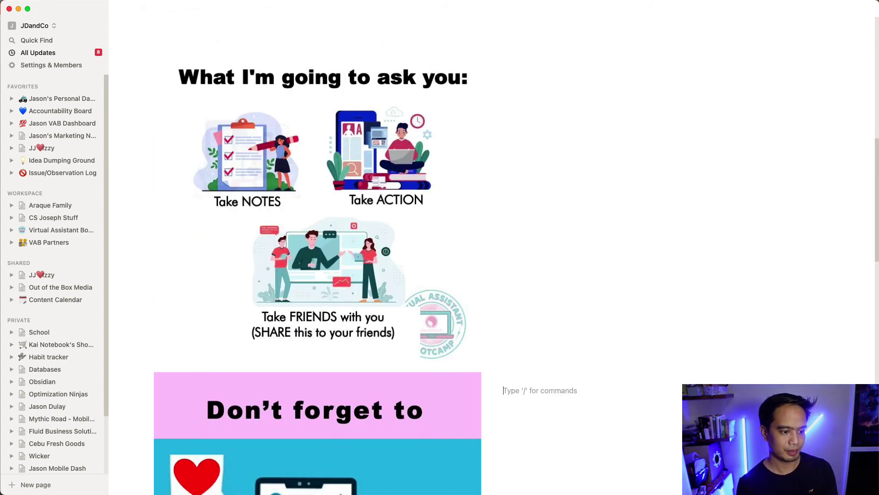
{"action": "type", "text": "Notes for this slide"}
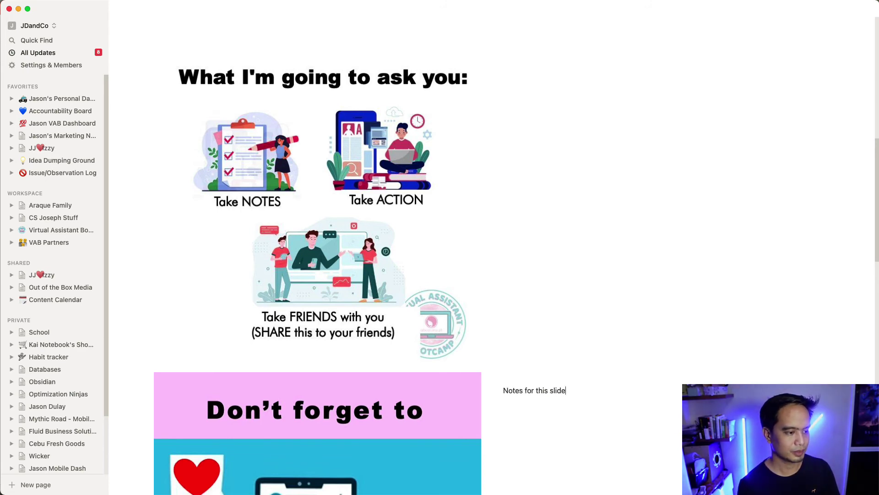
{"action": "scroll", "coordinate": [563, 253], "scroll_direction": "up", "scroll_amount": 10}
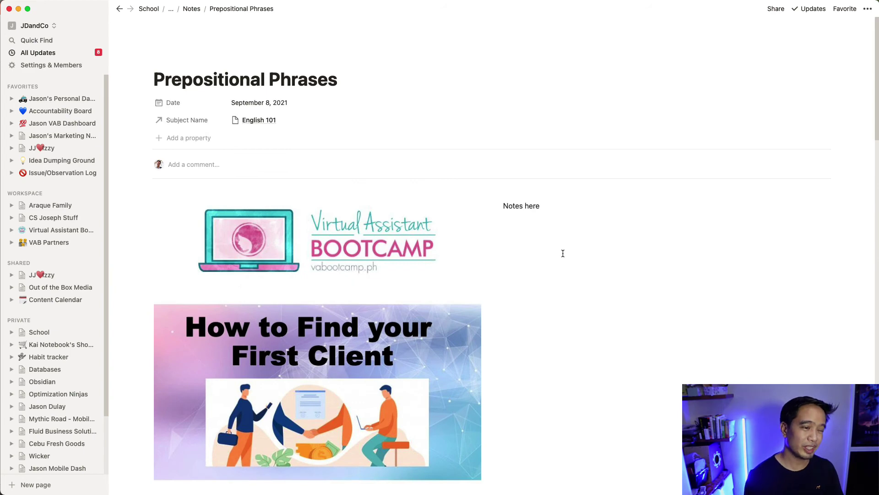
{"action": "scroll", "coordinate": [578, 237], "scroll_direction": "down", "scroll_amount": 2}
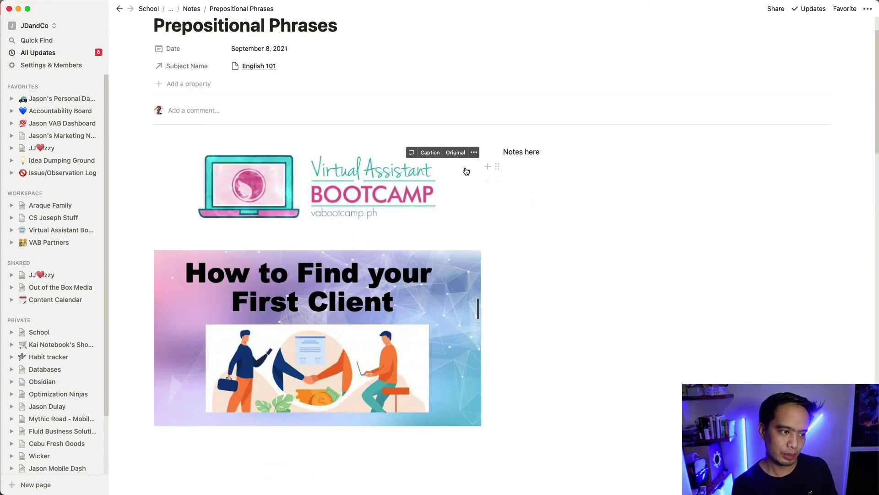
{"action": "scroll", "coordinate": [212, 247], "scroll_direction": "down", "scroll_amount": 20}
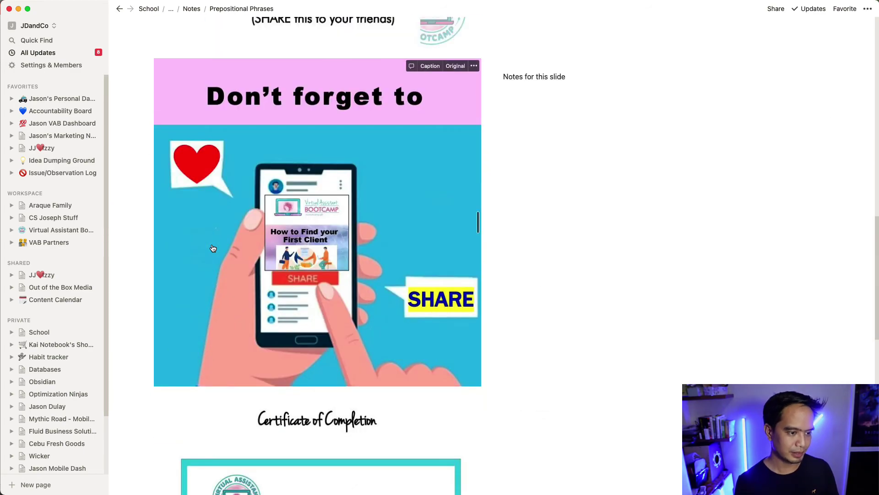
Step: Insert a 'Slides for Topic 1' toggle and drag the first topic's slide images into it
{"action": "scroll", "coordinate": [329, 379], "scroll_direction": "up", "scroll_amount": 20}
{"action": "left_click", "coordinate": [196, 281]}
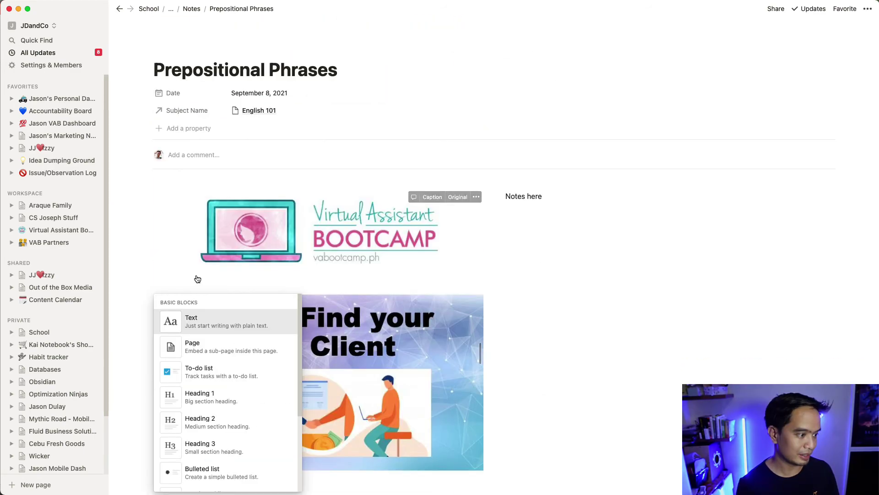
{"action": "type", "text": "toggl"}
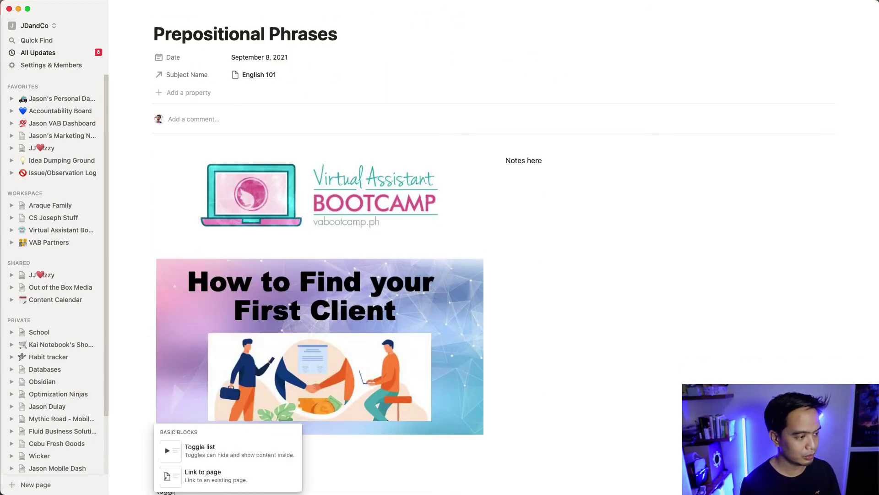
{"action": "left_click", "coordinate": [196, 451]}
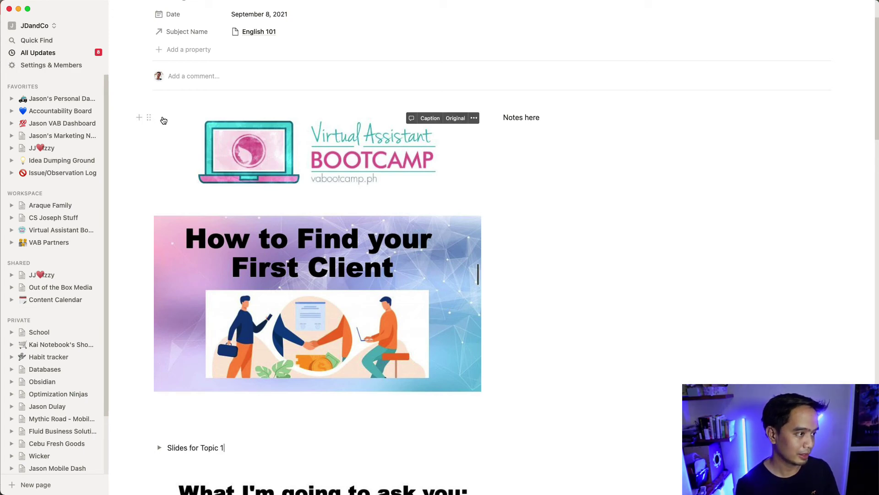
{"action": "left_click_drag", "start_coordinate": [147, 116], "coordinate": [190, 439]}
{"action": "left_click_drag", "start_coordinate": [148, 124], "coordinate": [185, 108]}
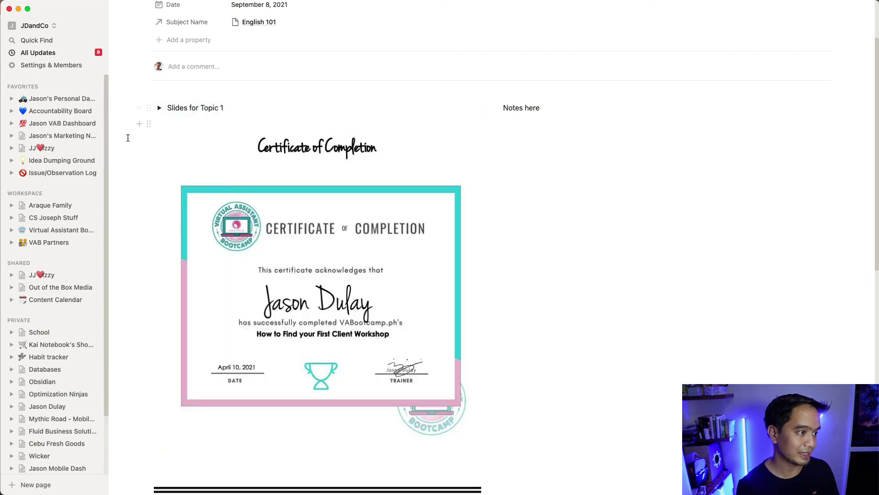
{"action": "left_click", "coordinate": [276, 108]}
{"action": "left_click", "coordinate": [160, 108]}
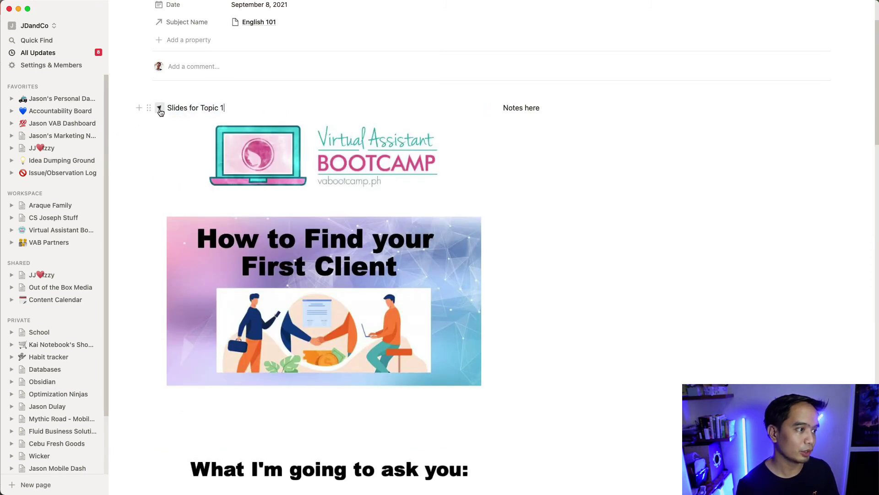
{"action": "left_click", "coordinate": [160, 109]}
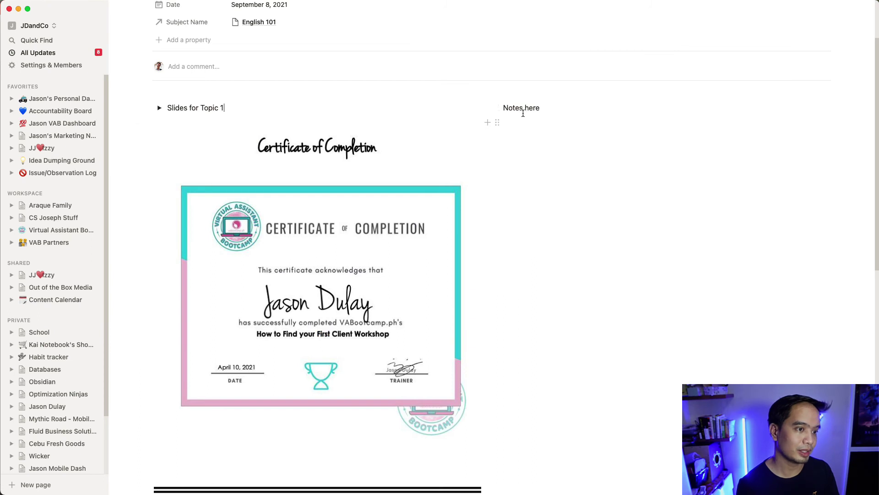
Step: Convert 'Notes here' into a 'Notes for Topic 1' toggle and add an empty toggle below the slides toggle
{"action": "triple_click", "coordinate": [527, 110]}
{"action": "type", "text": "/togg"}
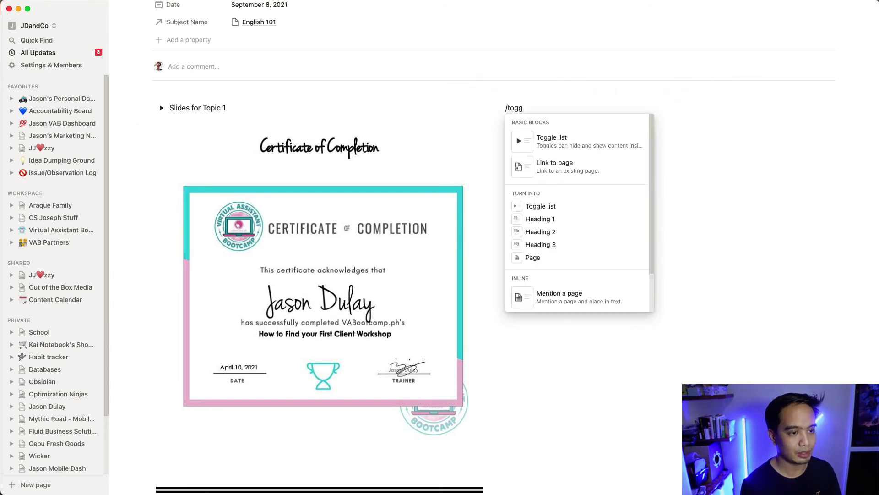
{"action": "key", "text": "Return"}
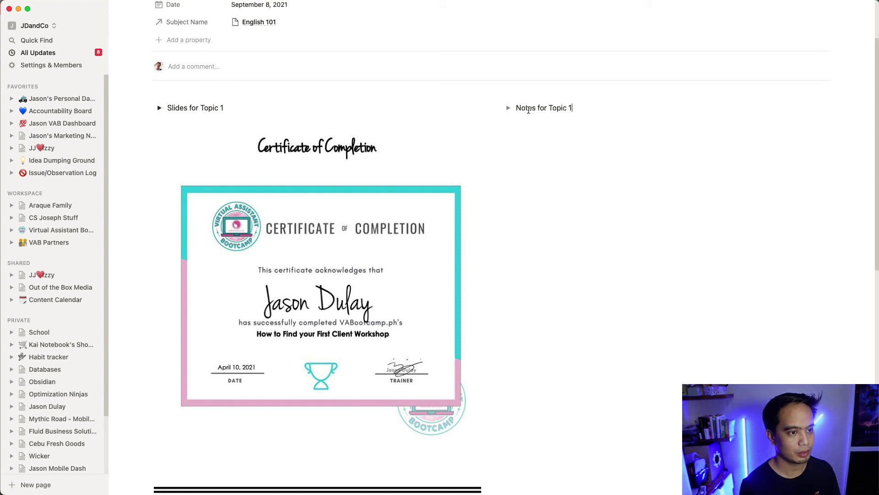
{"action": "key", "text": "Escape"}
{"action": "left_click", "coordinate": [509, 108]}
{"action": "left_click", "coordinate": [508, 108]}
{"action": "left_click", "coordinate": [274, 109]}
{"action": "key", "text": "Return"}
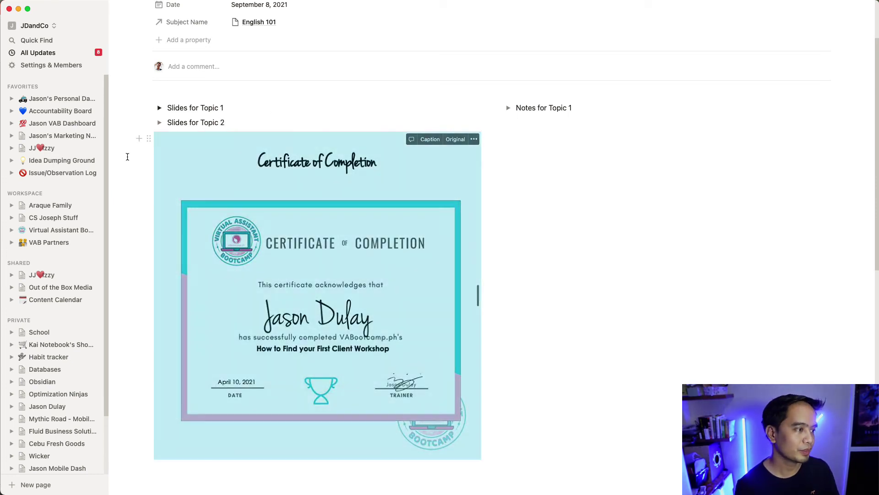
Step: Move the certificate slide into 'Slides for Topic 2' and start a 'Notes for Topic 2' toggle
{"action": "left_click_drag", "start_coordinate": [149, 138], "coordinate": [191, 123]}
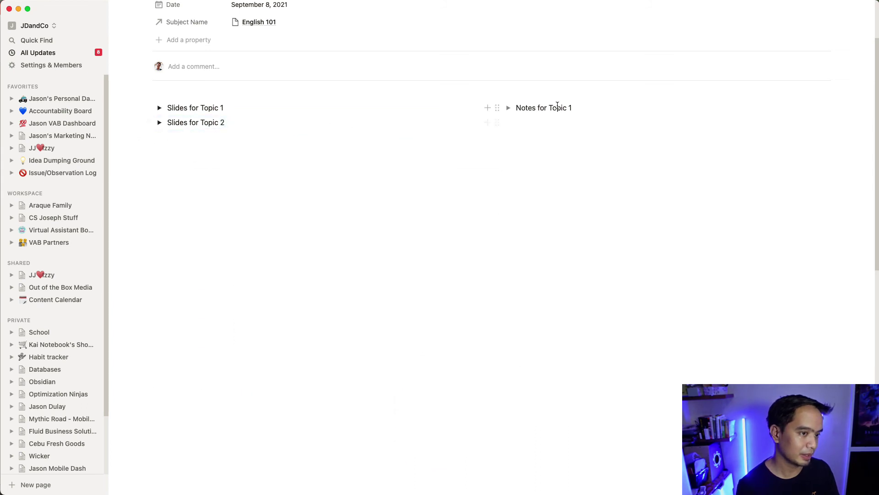
{"action": "type", "text": "/to"}
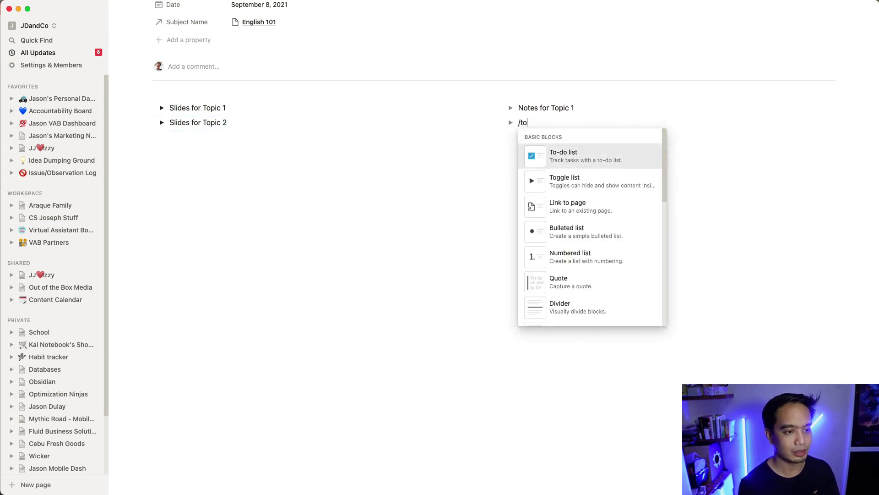
{"action": "key", "text": "BackSpace"}
{"action": "key", "text": "BackSpace"}
{"action": "type", "text": "Notes for Topic 2"}
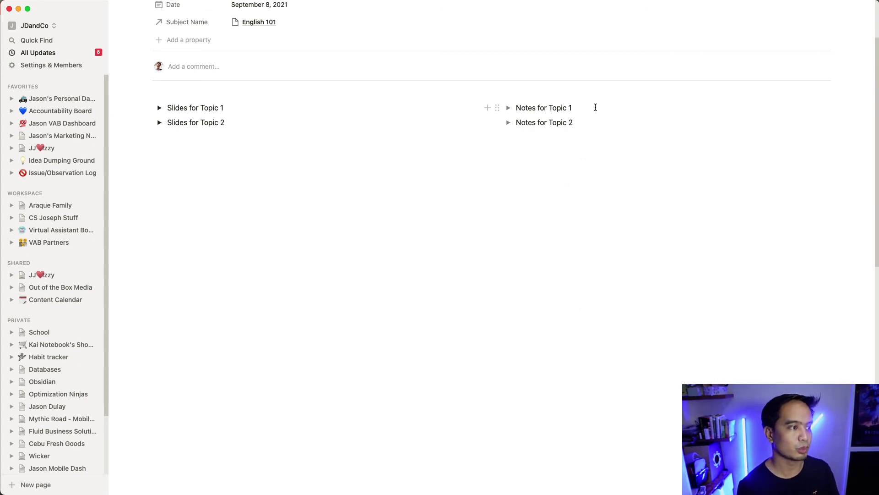
Step: Expand and collapse the Slides for Topic 2 and Notes for Topic 2 toggles to check them
{"action": "scroll", "coordinate": [285, 165], "scroll_direction": "up", "scroll_amount": 3}
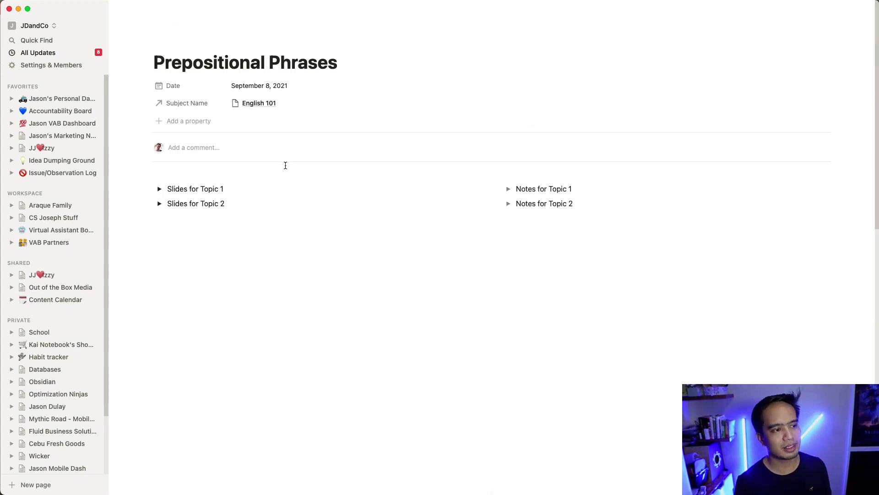
{"action": "left_click", "coordinate": [159, 204]}
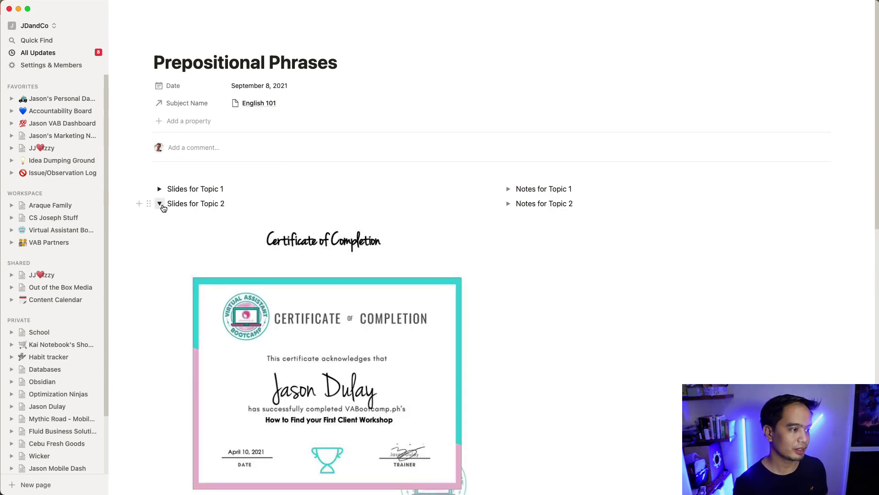
{"action": "left_click", "coordinate": [508, 204]}
{"action": "left_click", "coordinate": [509, 205]}
{"action": "left_click", "coordinate": [510, 205]}
{"action": "left_click", "coordinate": [509, 205]}
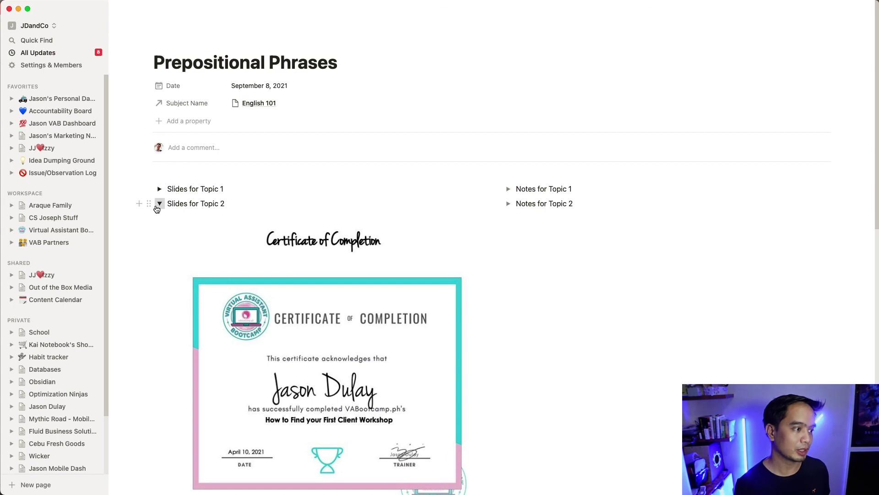
{"action": "left_click", "coordinate": [159, 204]}
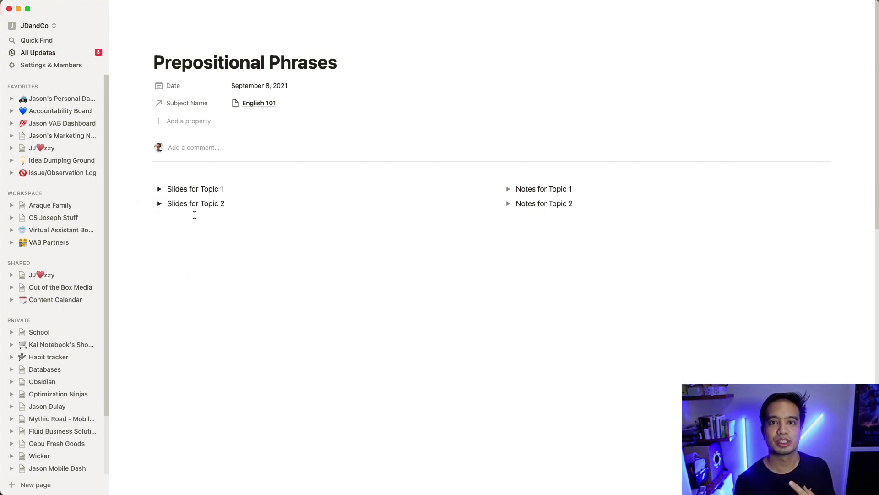